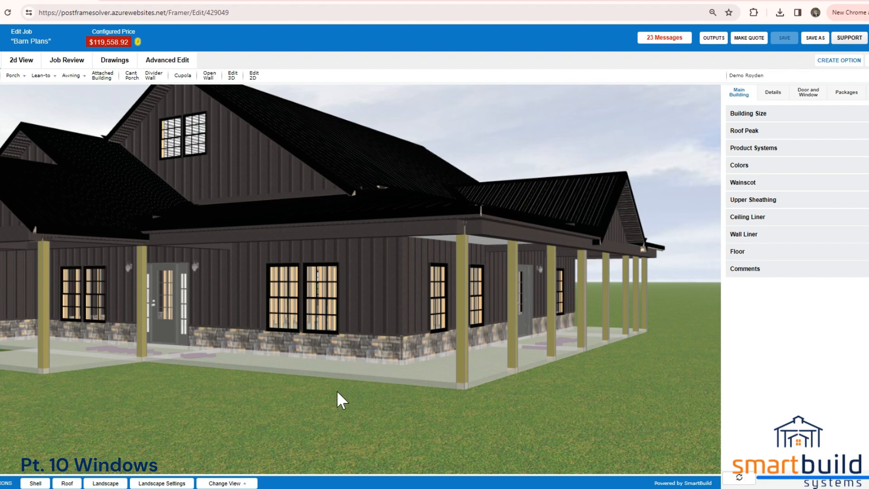
Step: Examine the windows around the front, porch side and gable end of the Barn Plans 3D model
scroll(337, 391, "up", 5)
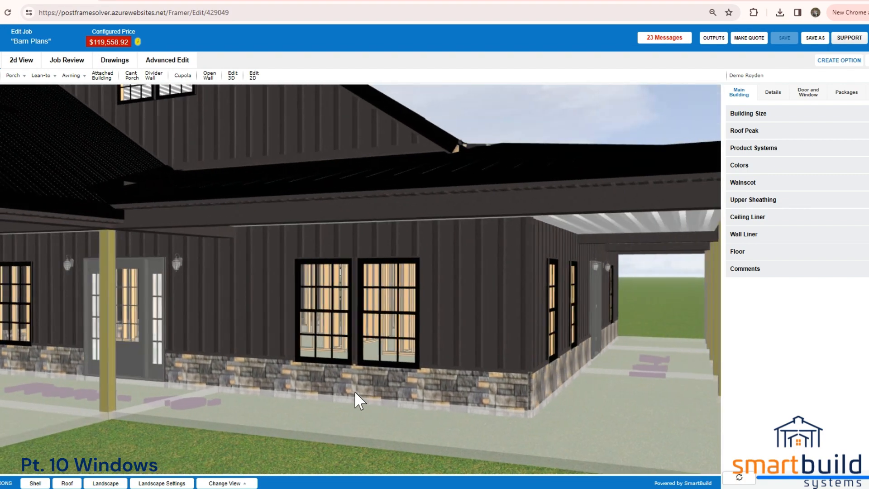
left_click_drag(355, 392, 379, 389)
left_click_drag(434, 362, 403, 385)
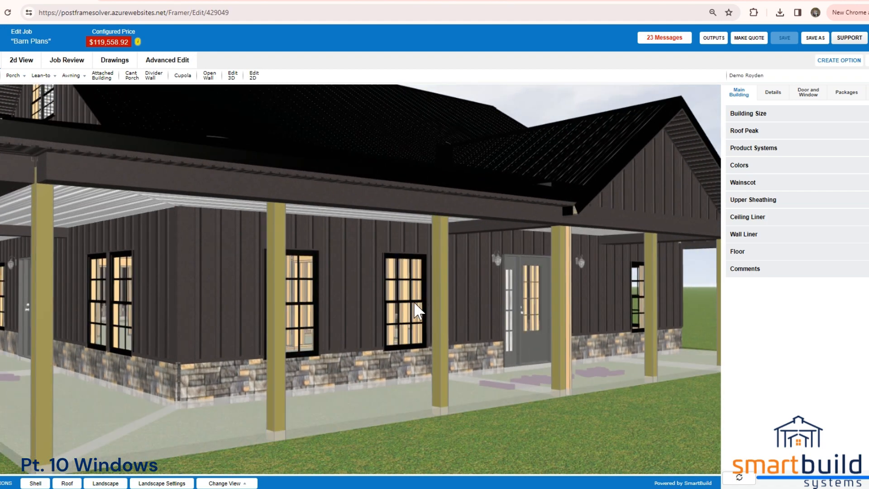
mouse_move(461, 365)
left_mouse_down()
mouse_move(346, 364)
mouse_move(523, 369)
mouse_move(444, 366)
left_mouse_up()
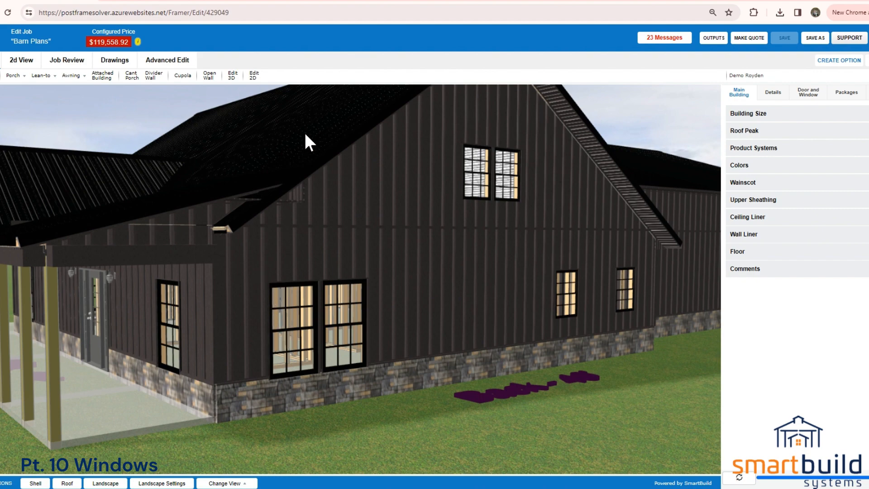
Step: Restart the Setup Wizard for 01_Post Frame Template, go to its Windows section and browse the double hung and single hung entries
left_click(284, 2)
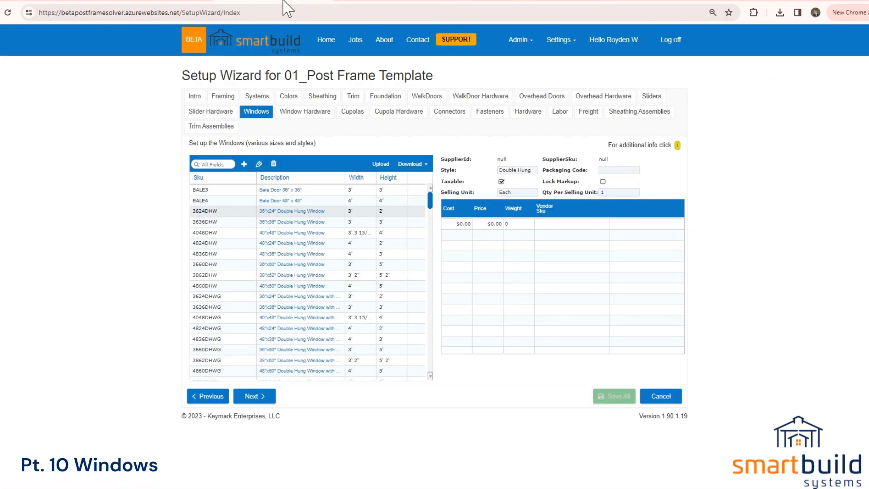
left_click(563, 40)
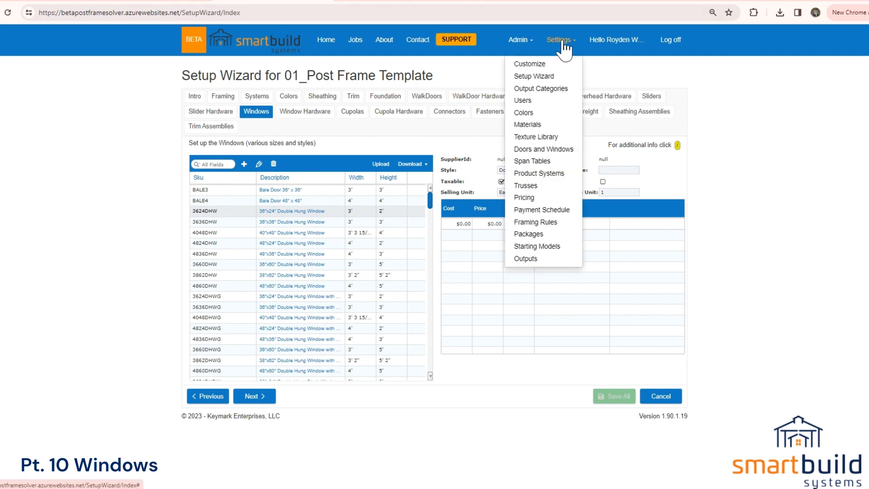
left_click(534, 76)
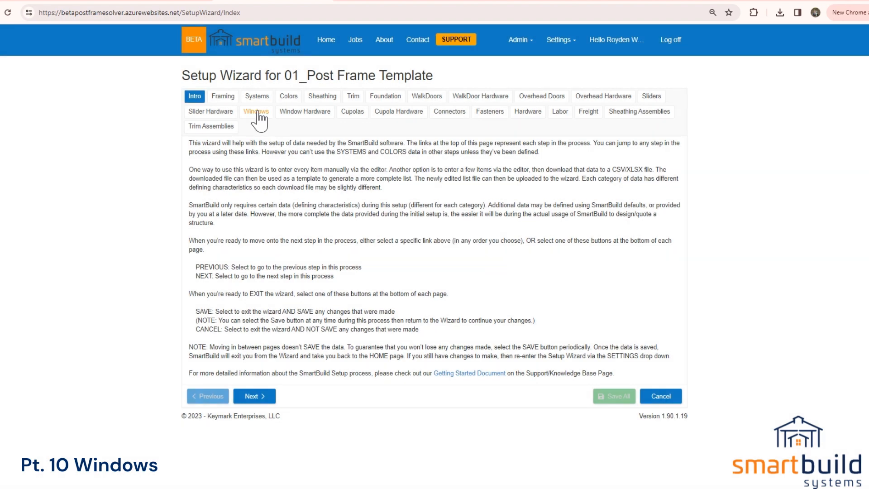
left_click(257, 113)
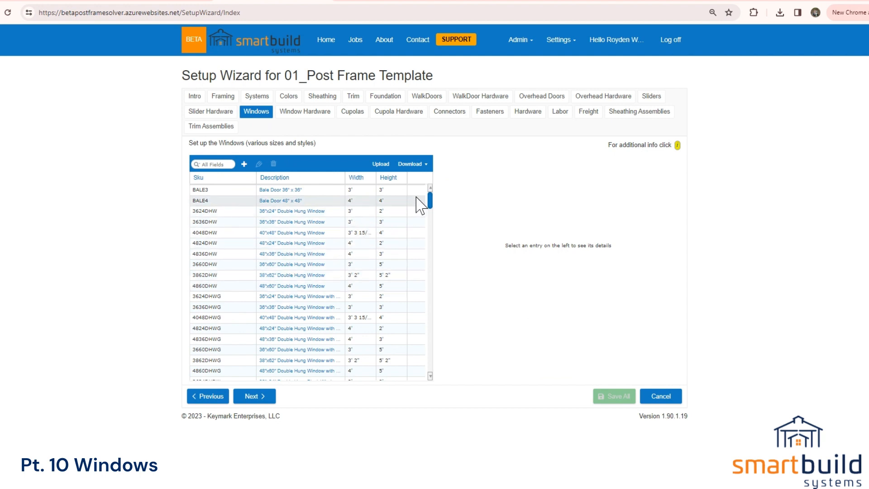
left_click_drag(430, 203, 430, 227)
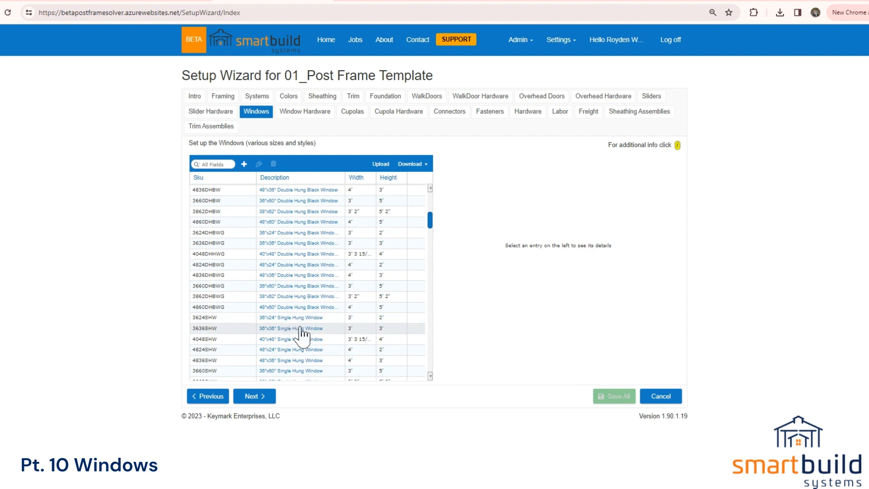
left_click_drag(430, 222, 431, 241)
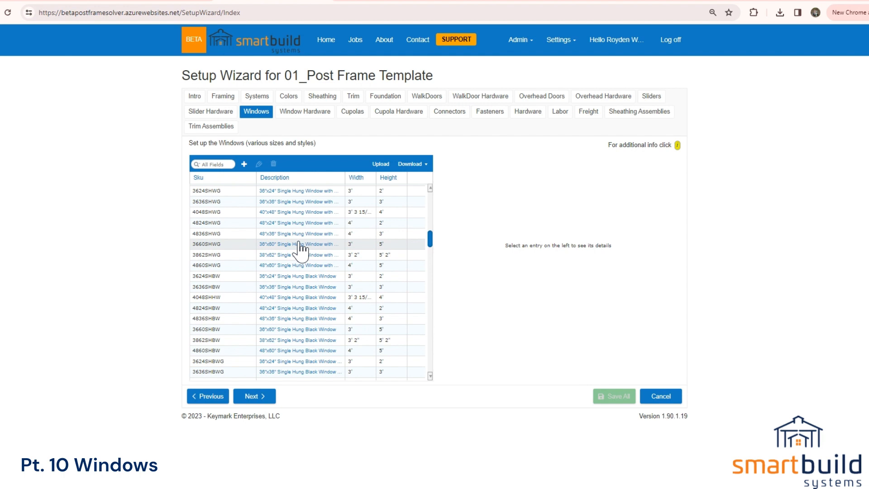
Step: View the 3D model of window 3624DHWGNS in Doors and Windows and return to the list
left_click(380, 2)
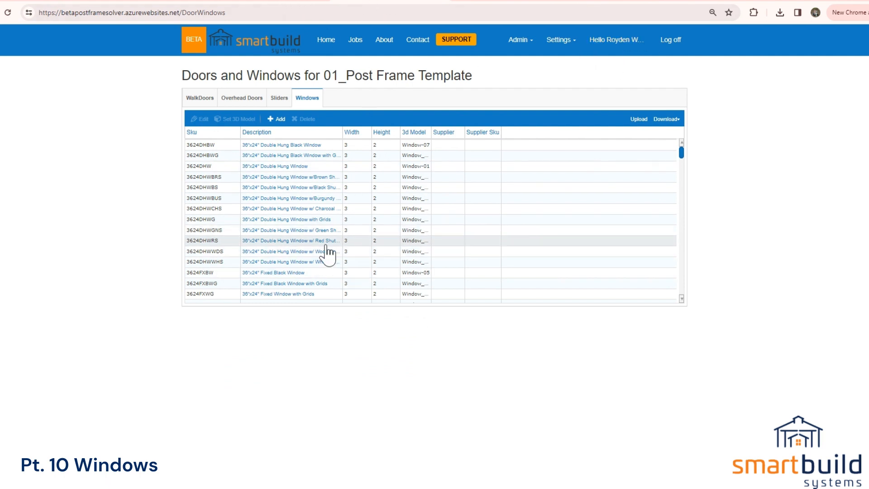
double_click(307, 230)
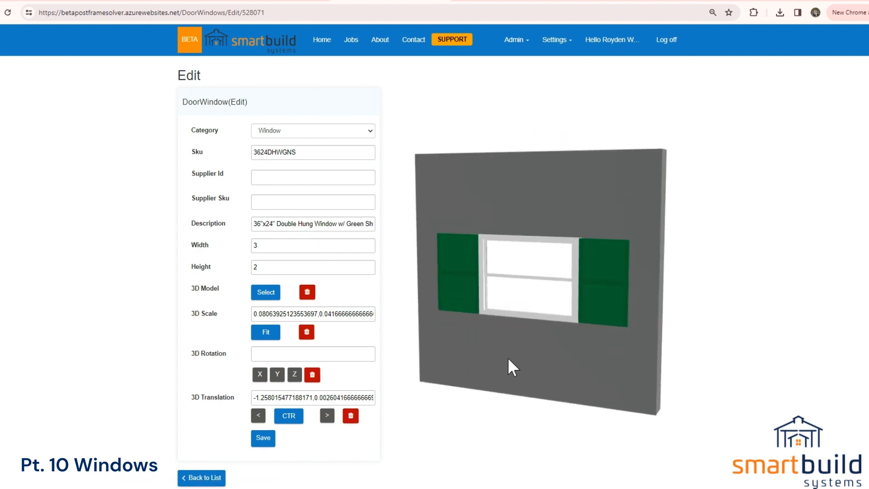
left_click(216, 479)
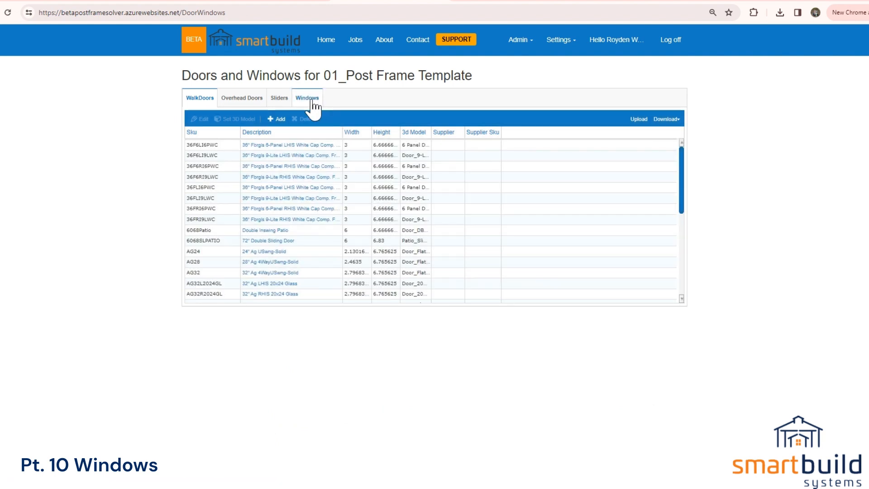
Step: Open window 3624DHW from the Doors and Windows list and inspect its 3D model from several angles
left_click(312, 100)
double_click(323, 166)
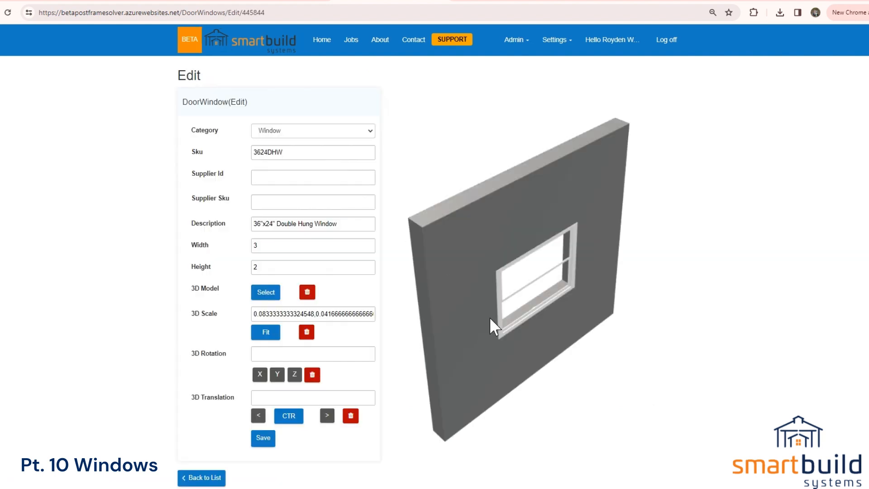
left_click_drag(490, 317, 480, 224)
left_click_drag(467, 287, 442, 334)
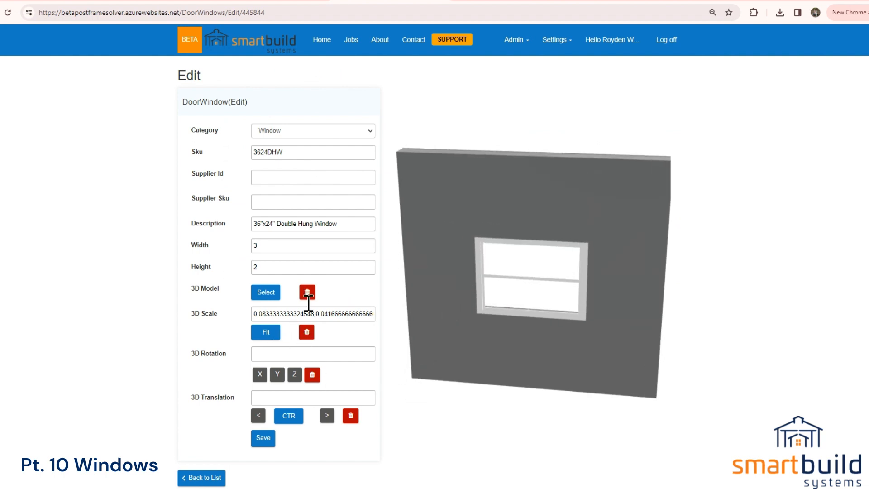
left_click_drag(488, 276, 508, 282)
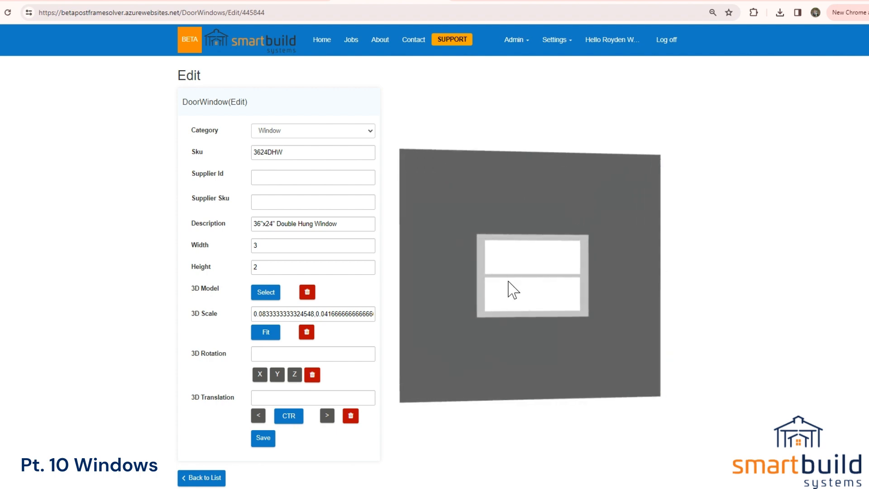
left_click_drag(506, 333, 398, 210)
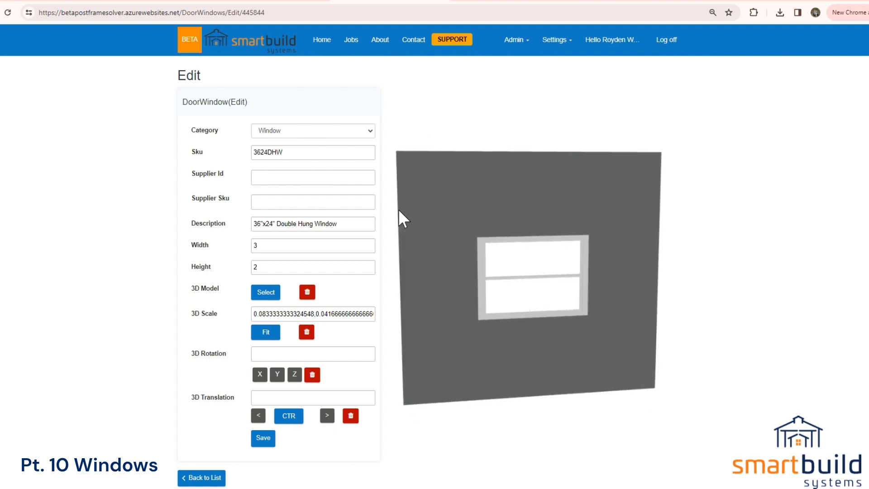
Step: Return to the Setup Wizard's window list and open the 3624DHW entry for editing
left_click(273, 2)
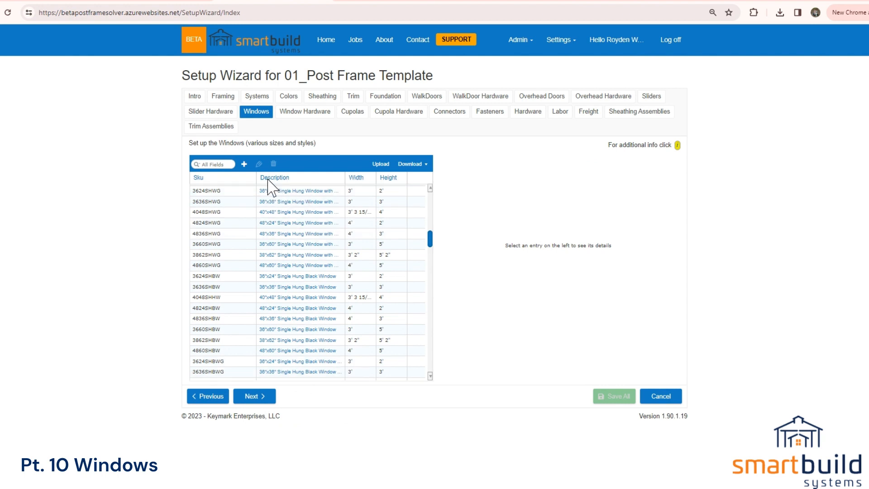
mouse_move(271, 212)
left_mouse_down()
mouse_move(301, 365)
mouse_move(315, 353)
left_mouse_up()
left_click(290, 287)
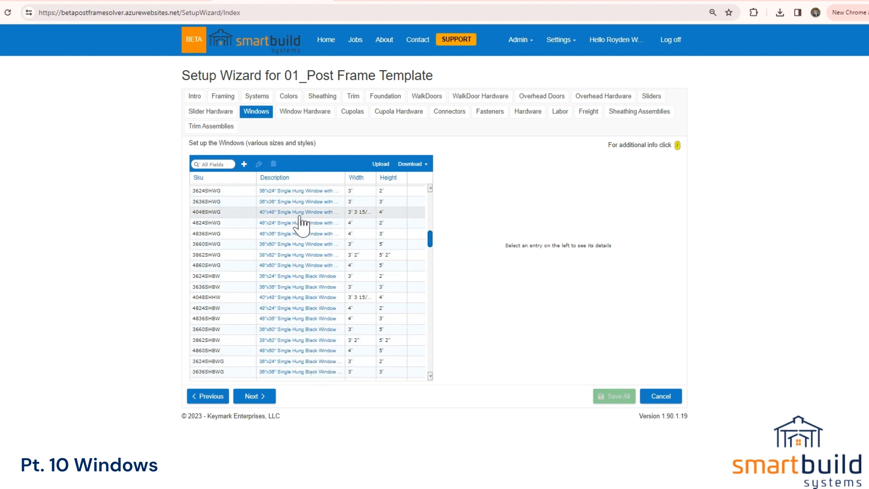
scroll(296, 198, "up", 5)
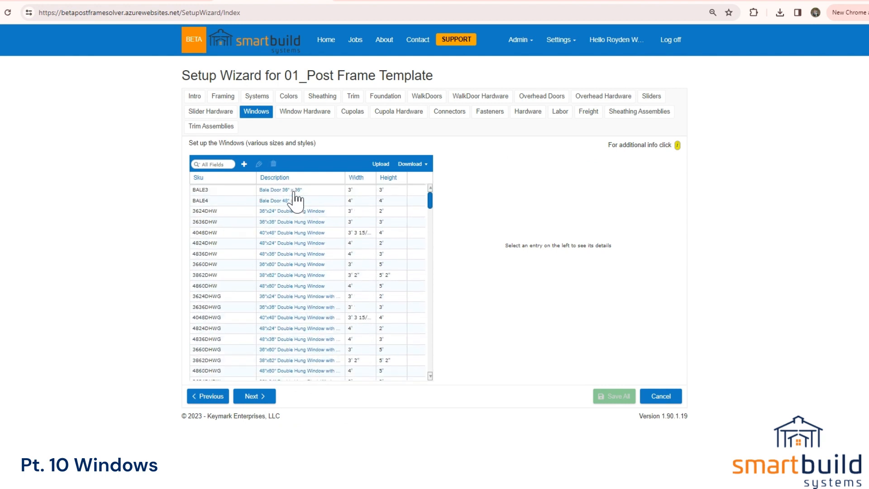
double_click(284, 212)
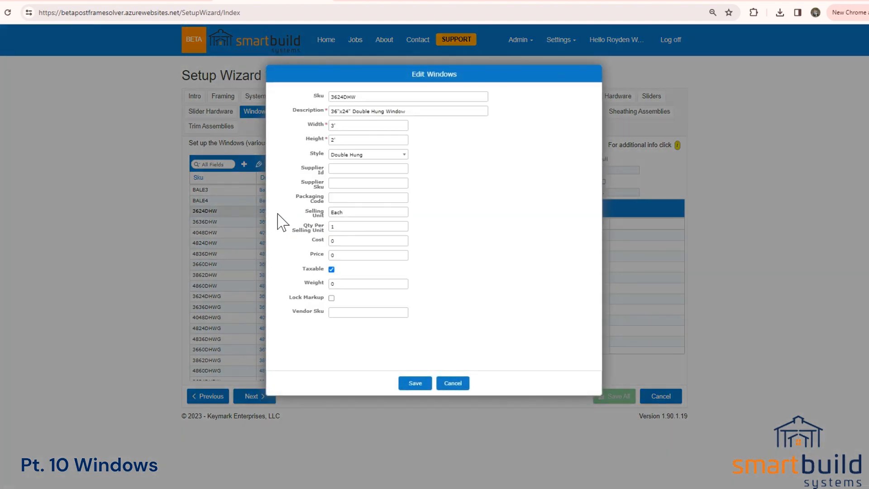
Step: Review the Sku, description, width, height and available style options of window 3624DHW, then close it without saving
double_click(372, 97)
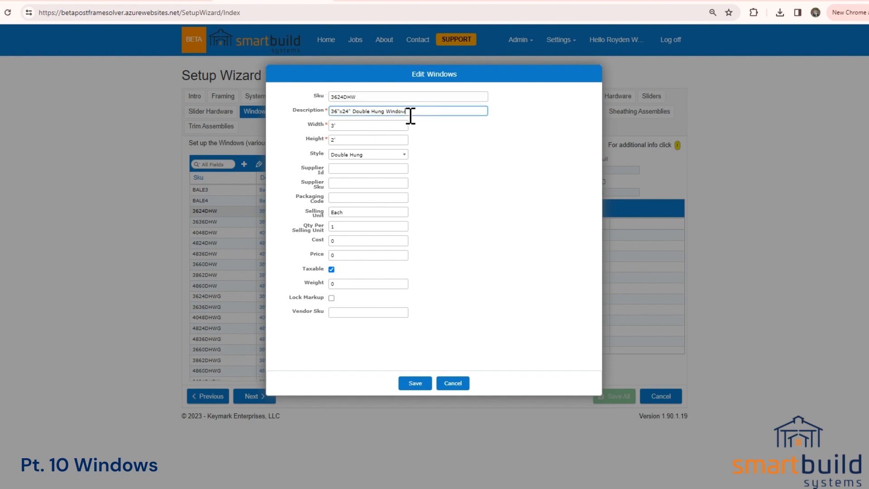
left_click_drag(409, 112, 330, 126)
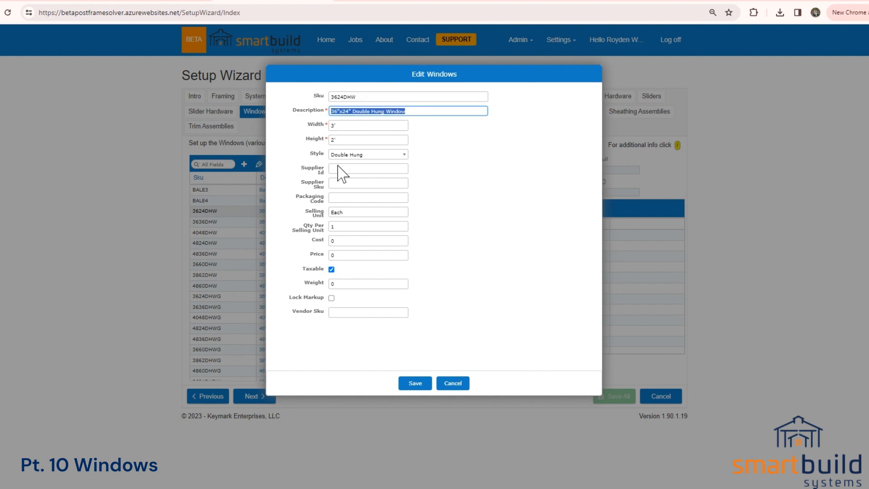
double_click(334, 125)
double_click(343, 139)
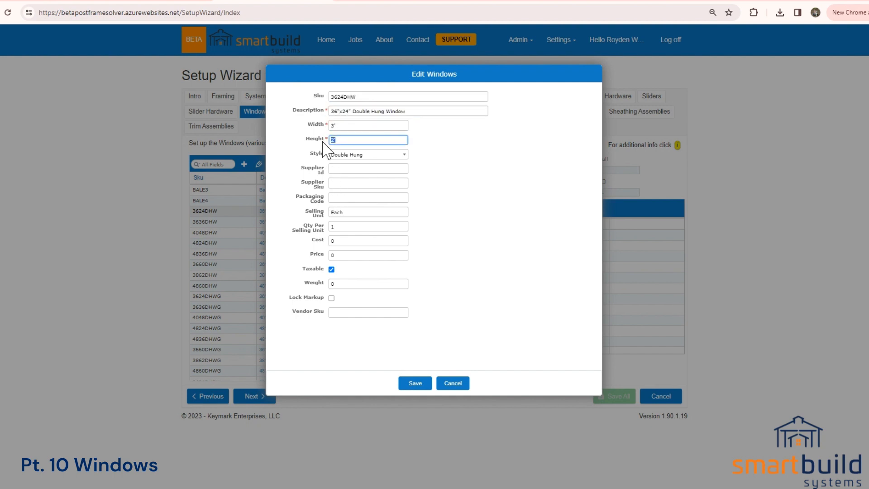
left_click(355, 156)
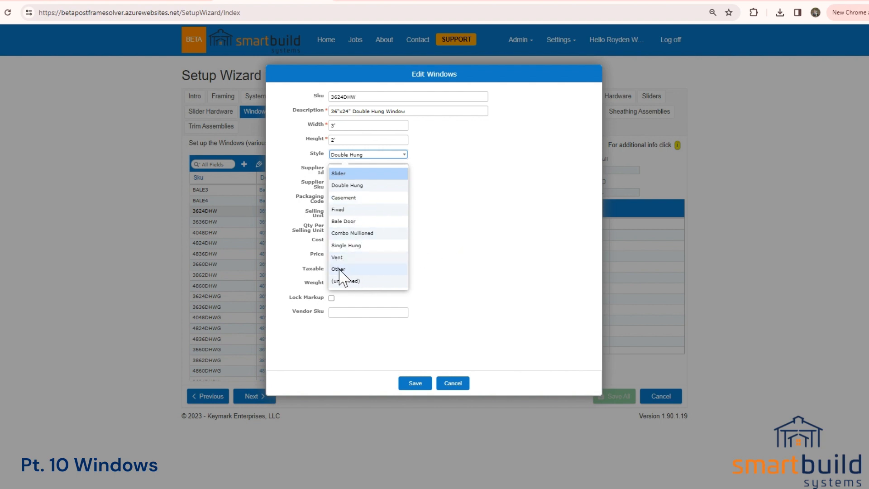
left_click(433, 281)
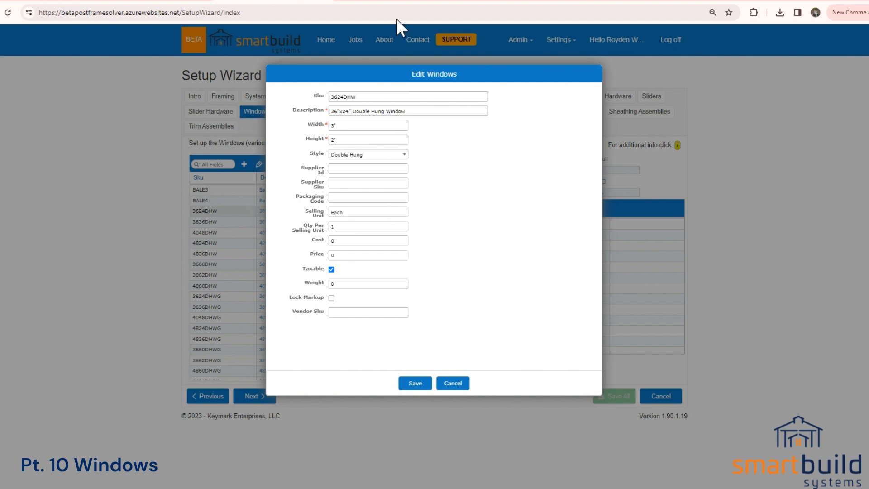
left_click(455, 384)
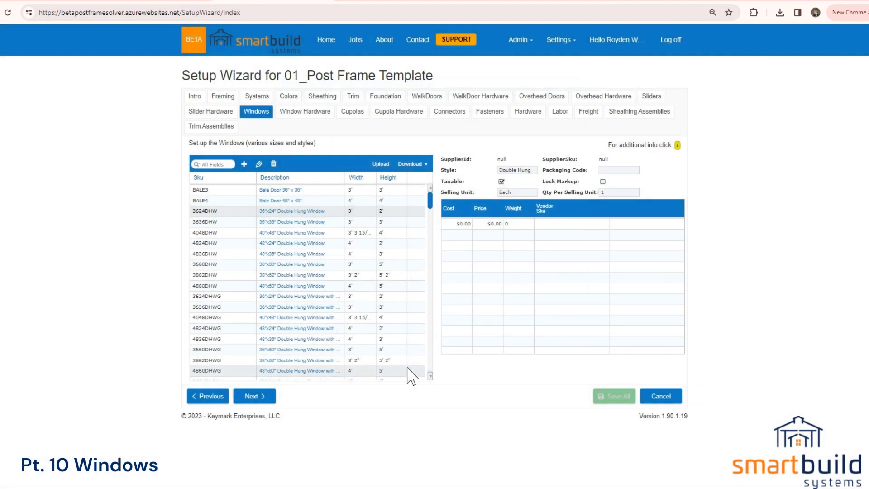
Step: Start a new window entry and review its Sku, description, width, height and style fields
left_click(244, 164)
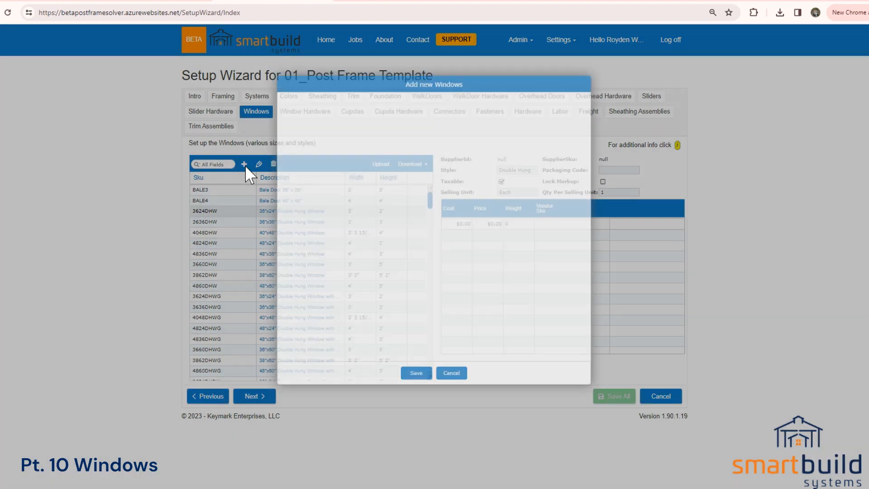
left_click(335, 97)
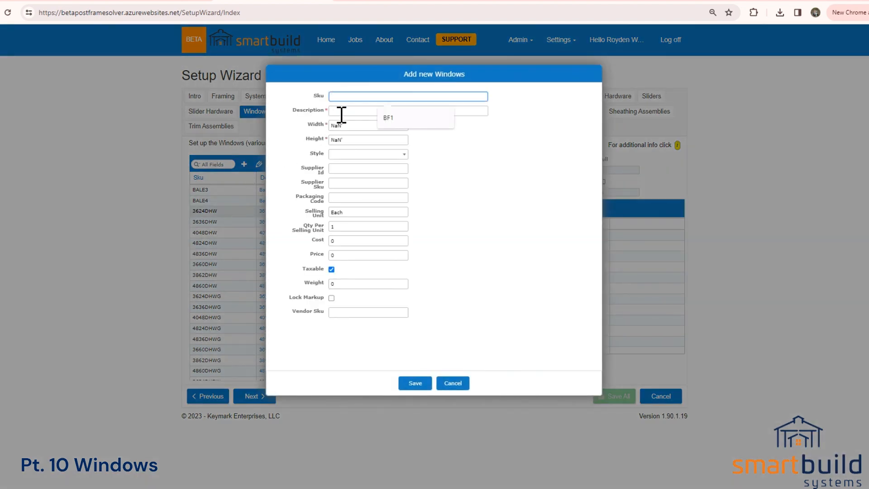
left_click(339, 111)
key("Tab")
key("Tab")
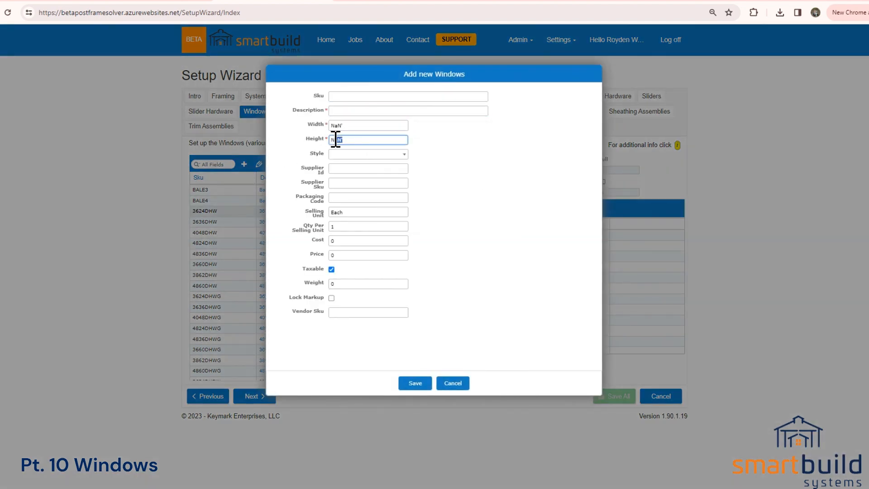
left_click(335, 154)
left_click(324, 188)
Step: Try ABCSUPPLY as the new window's supplier ID and discard the entry
left_click(339, 169)
left_click_drag(317, 196, 317, 202)
left_click(368, 98)
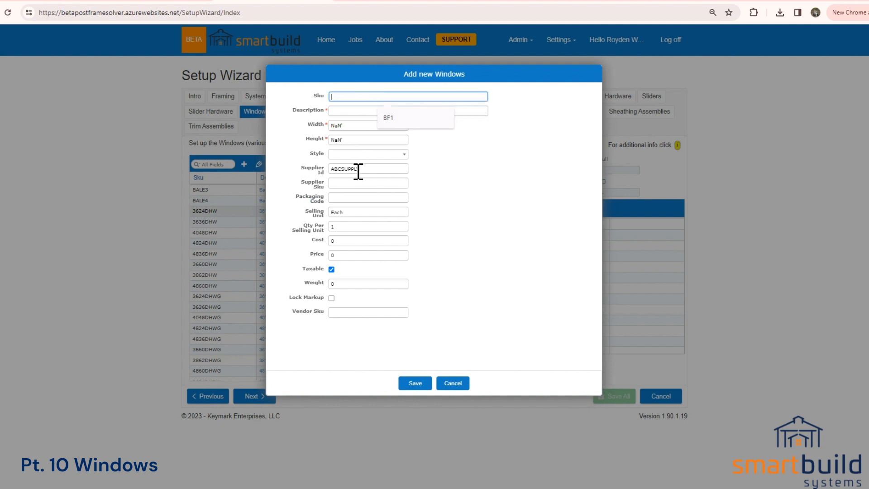
left_click_drag(360, 171, 330, 171)
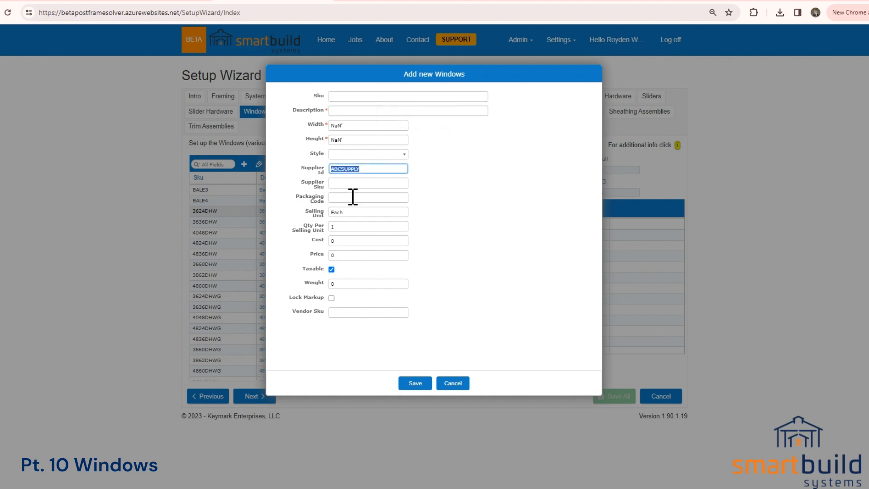
left_click(456, 389)
Step: Try WINDOW as the supplier ID of window 3636DHW, clear it and close the entry without saving
left_click(560, 40)
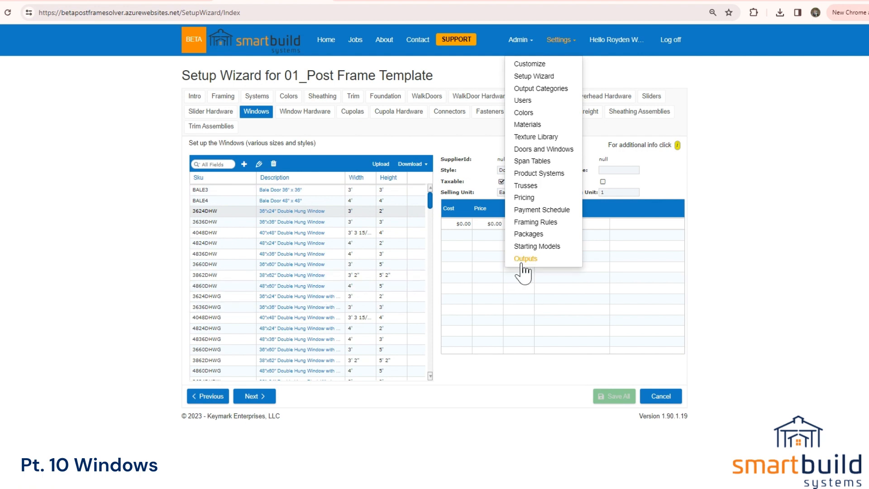
double_click(291, 222)
left_click(341, 170)
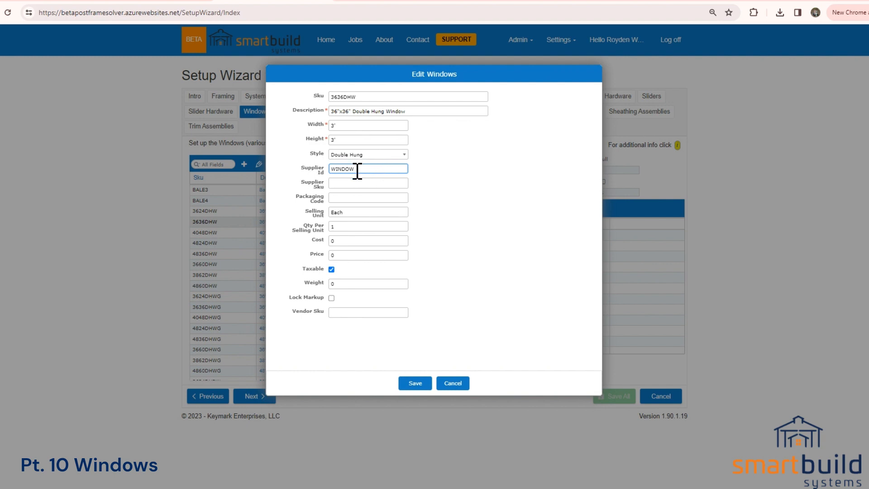
left_click_drag(358, 171, 332, 176)
key("BackSpace")
left_click(455, 383)
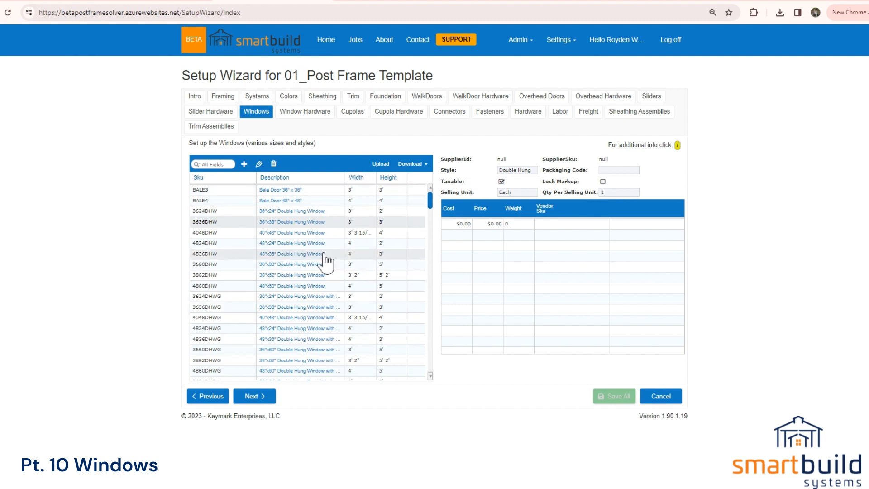
Step: Download the Setup Wizard's window list and open the spreadsheet in Excel
left_click(412, 165)
left_click(415, 187)
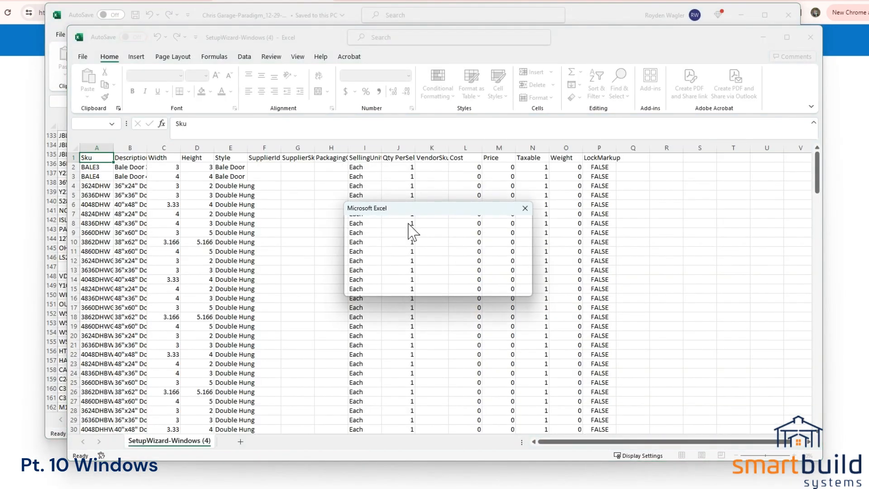
Step: Dismiss the Excel prompt and review the window list's column headers, styles and rows down to the last entries
left_click(438, 285)
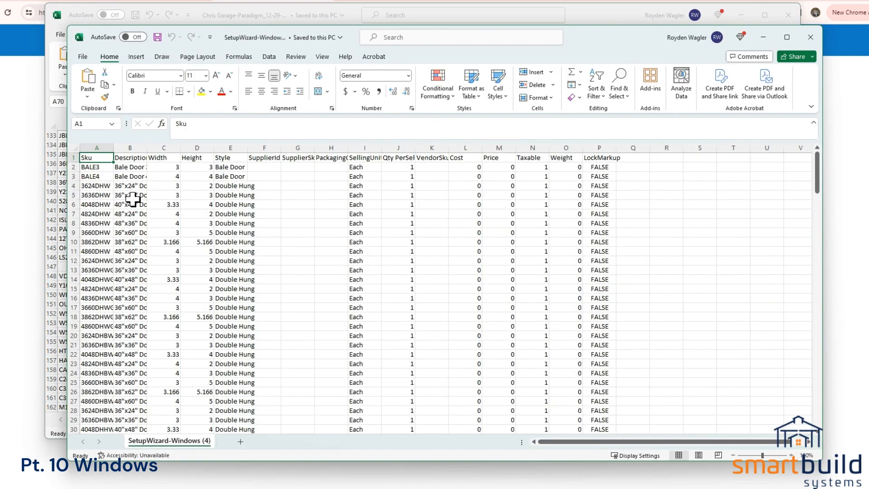
left_click_drag(90, 176, 298, 194)
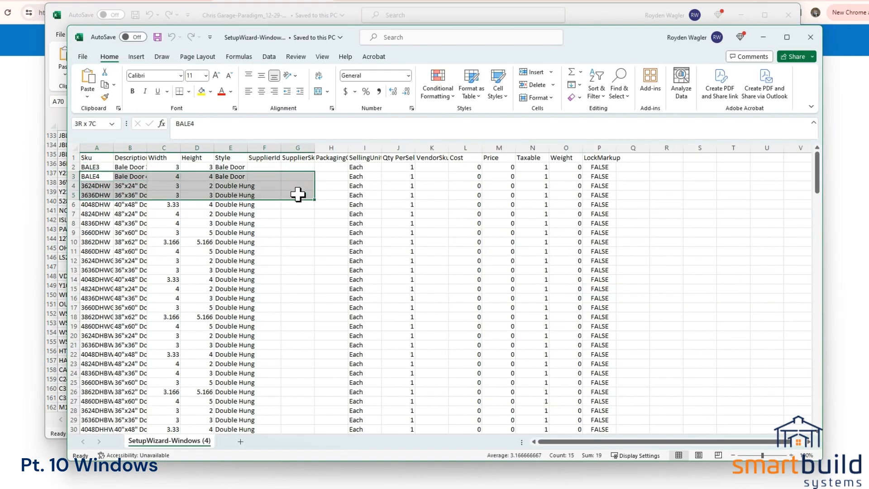
left_click(326, 259)
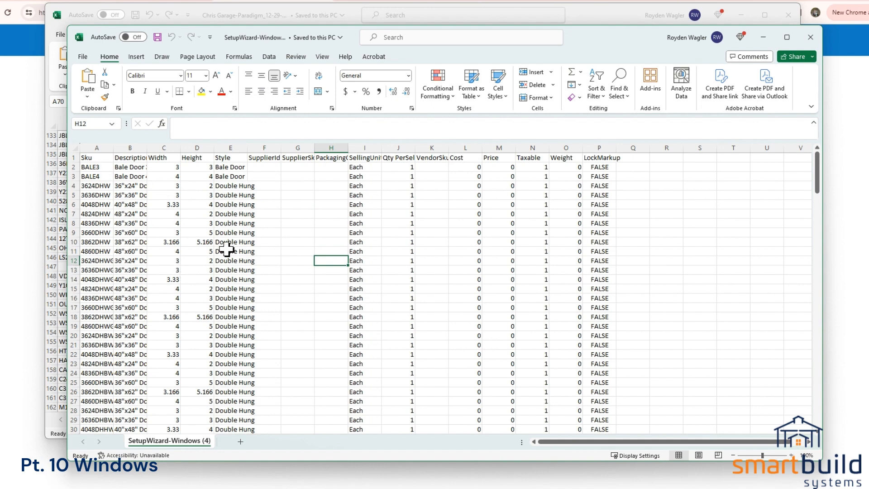
left_click_drag(234, 195, 235, 373)
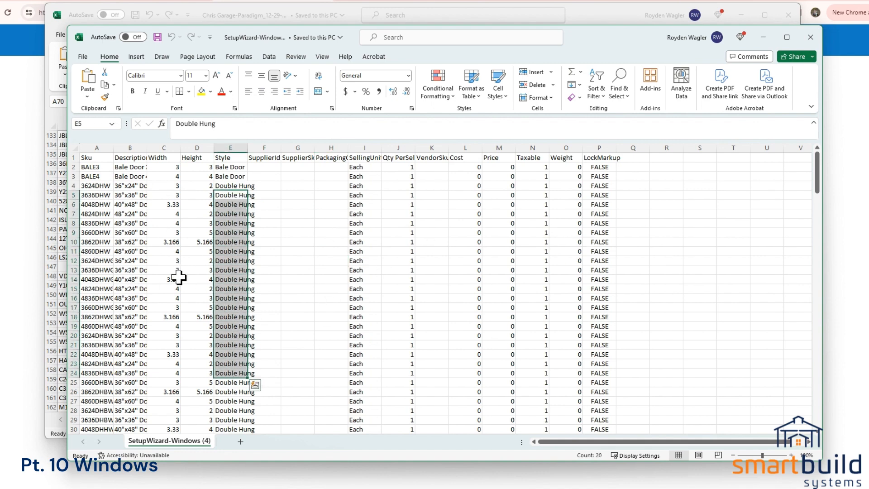
left_click_drag(90, 159, 602, 144)
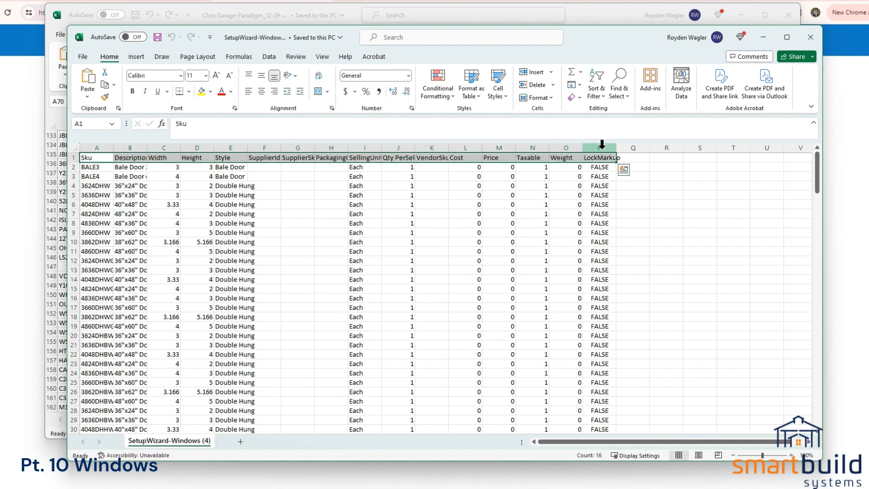
left_click_drag(71, 178, 72, 396)
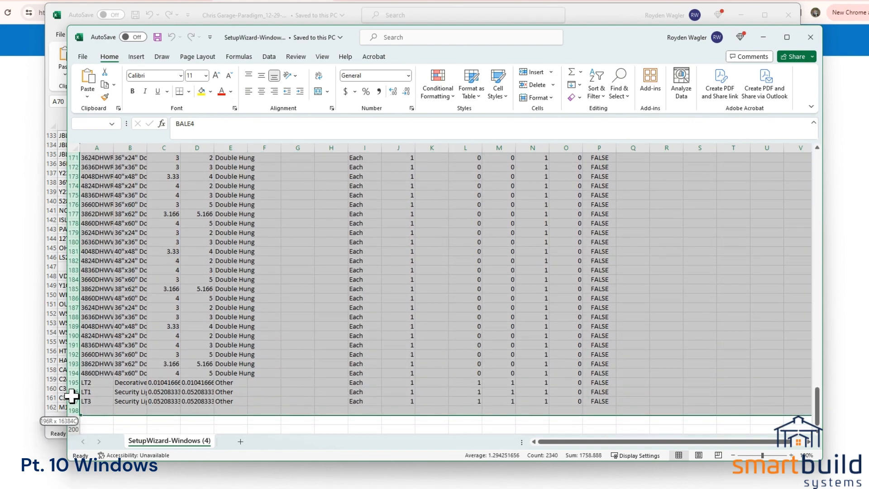
left_click(199, 382)
scroll(230, 372, "up", 20)
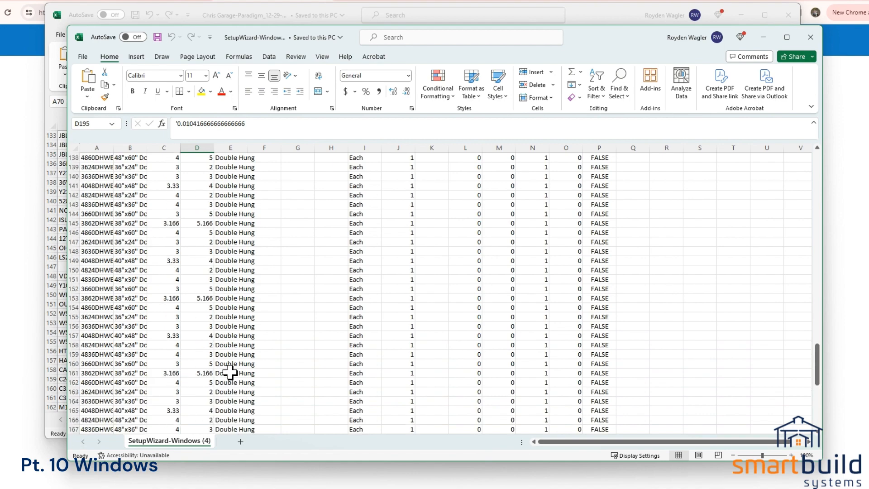
scroll(145, 190, "up", 11)
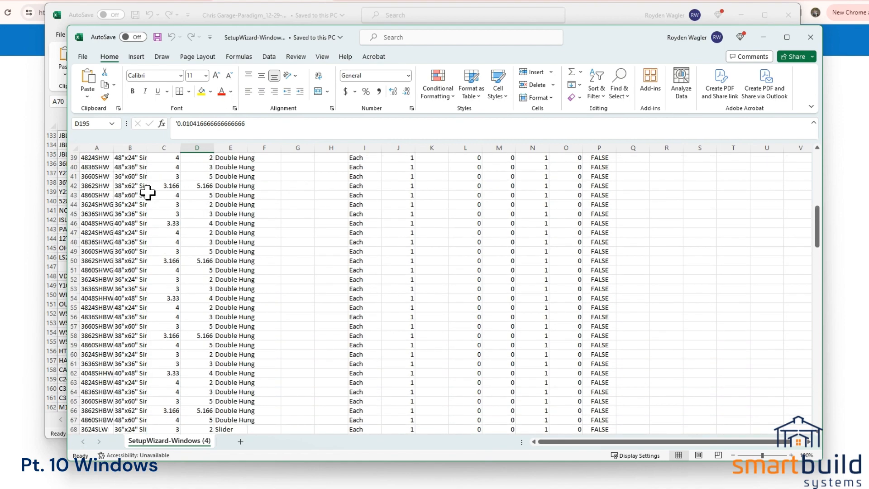
Step: Minimize both spreadsheets, return to the Setup Wizard and check the window list's file upload option
left_click(762, 39)
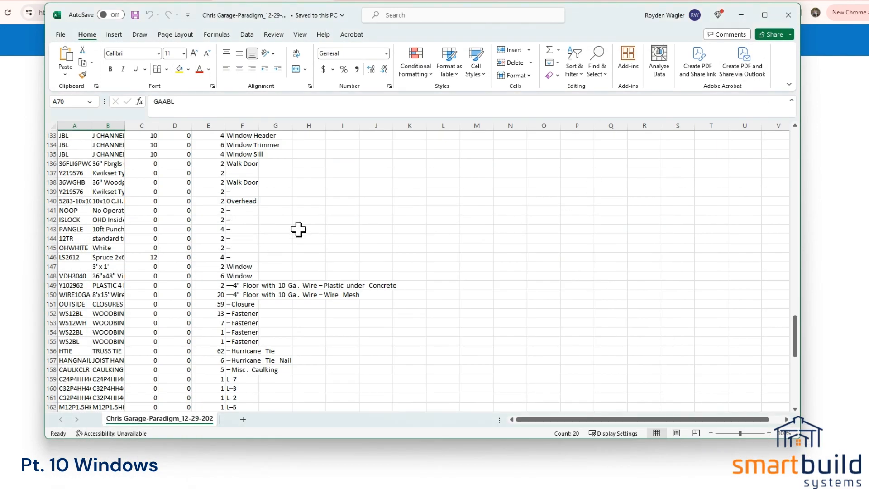
left_click(741, 15)
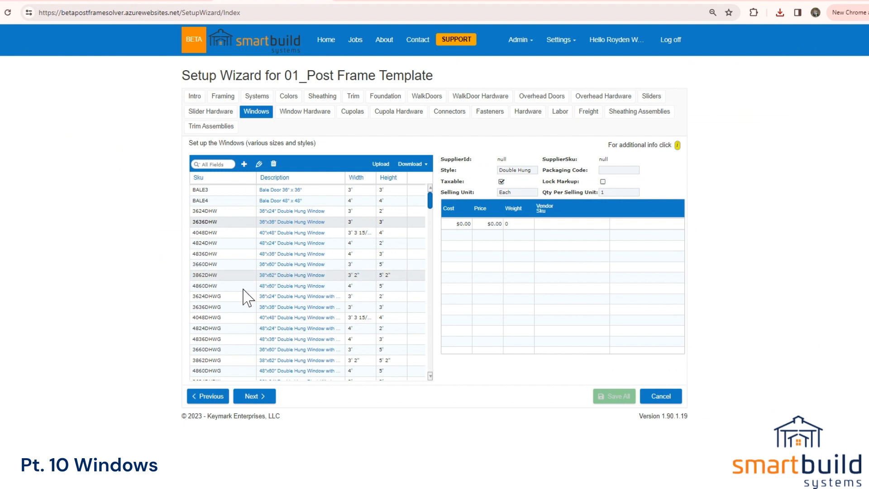
left_click(381, 164)
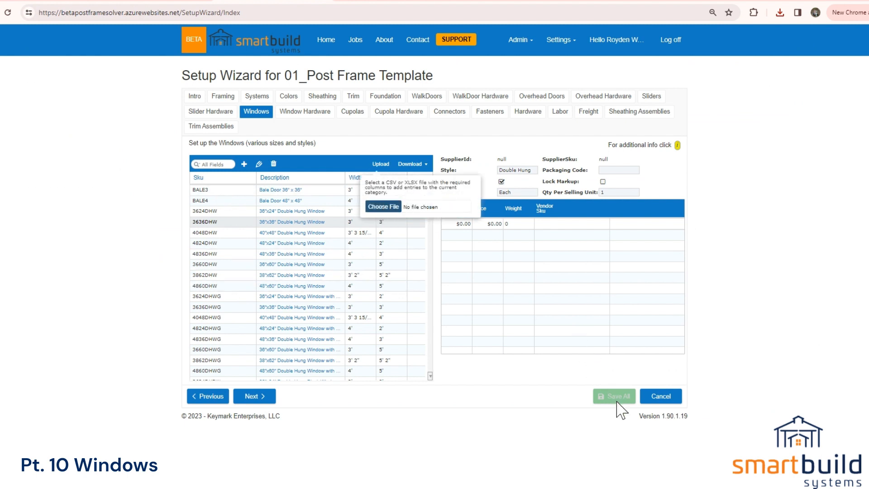
left_click(582, 398)
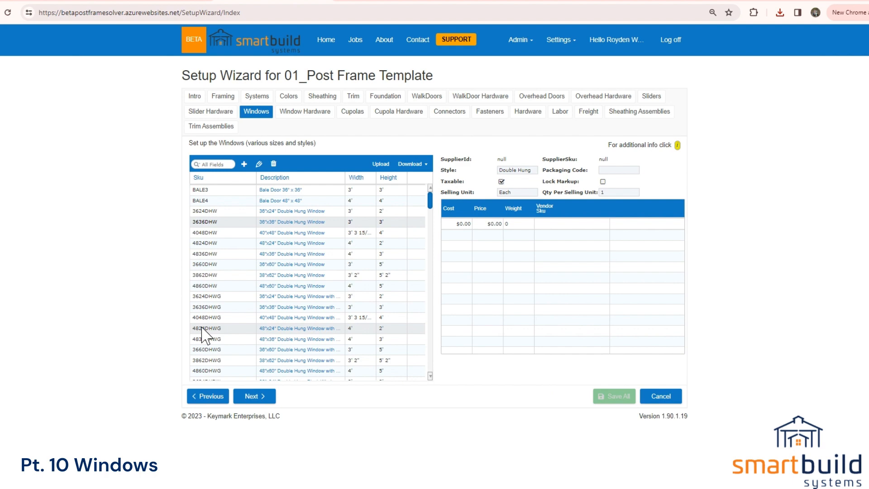
Step: Switch to the untitled post-frame job and examine the framed window in the wall's 3D framing view
left_click(178, 2)
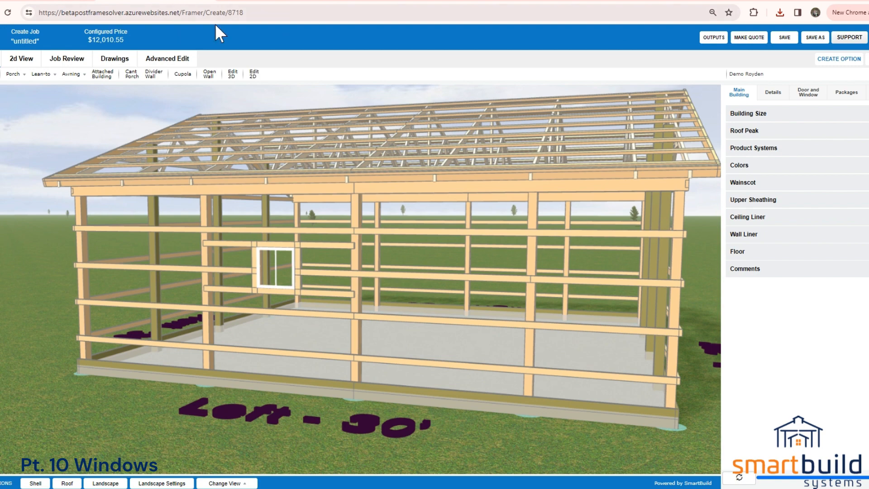
left_click_drag(443, 237, 474, 242)
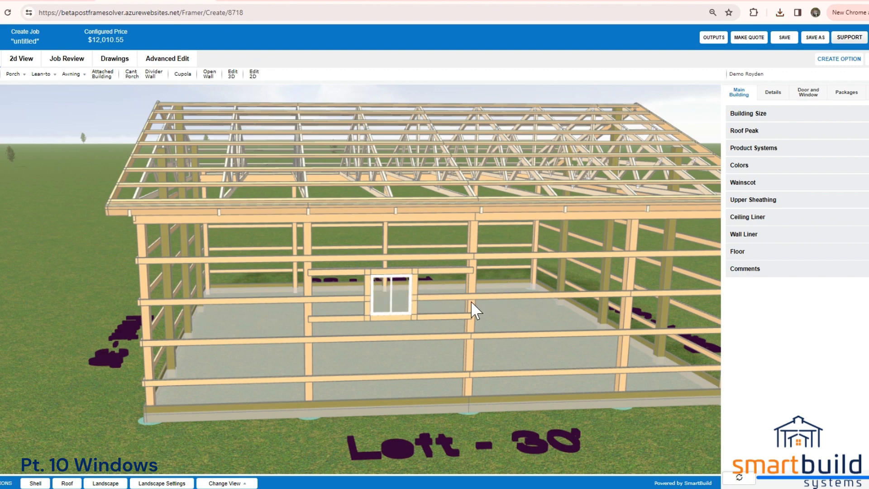
left_click_drag(470, 301, 448, 287)
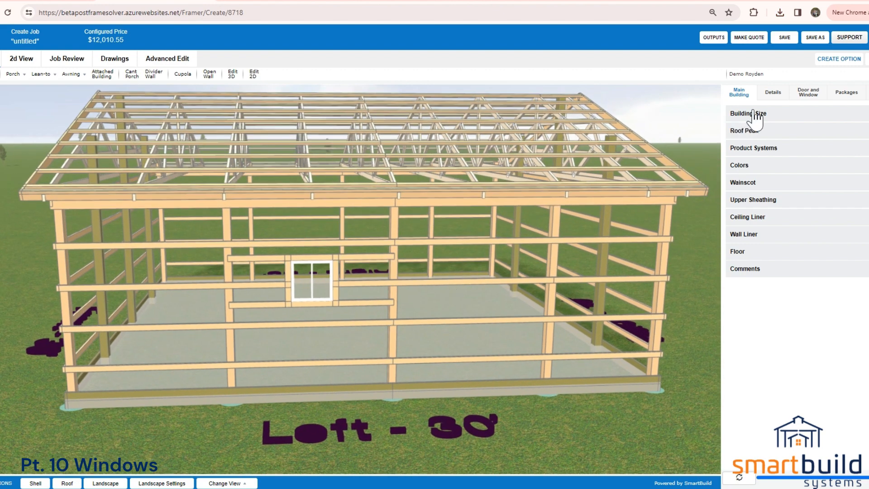
left_click_drag(454, 379, 473, 380)
scroll(474, 379, "up", 5)
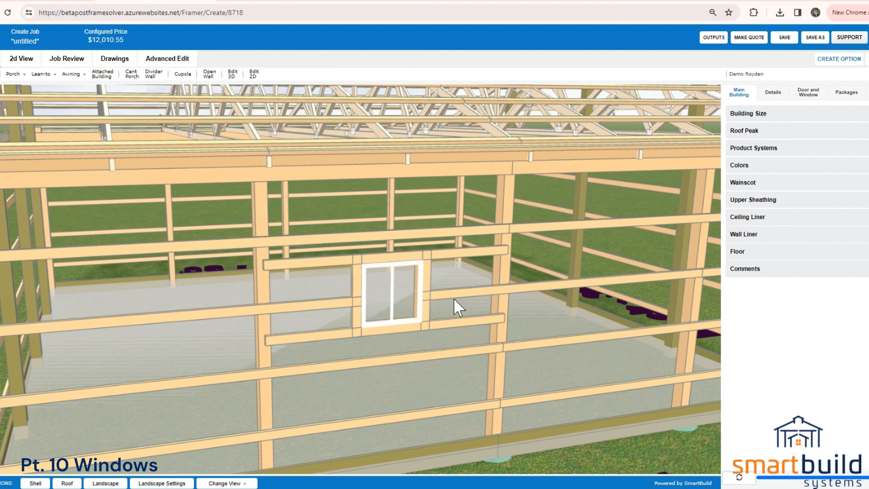
scroll(446, 337, "down", 3)
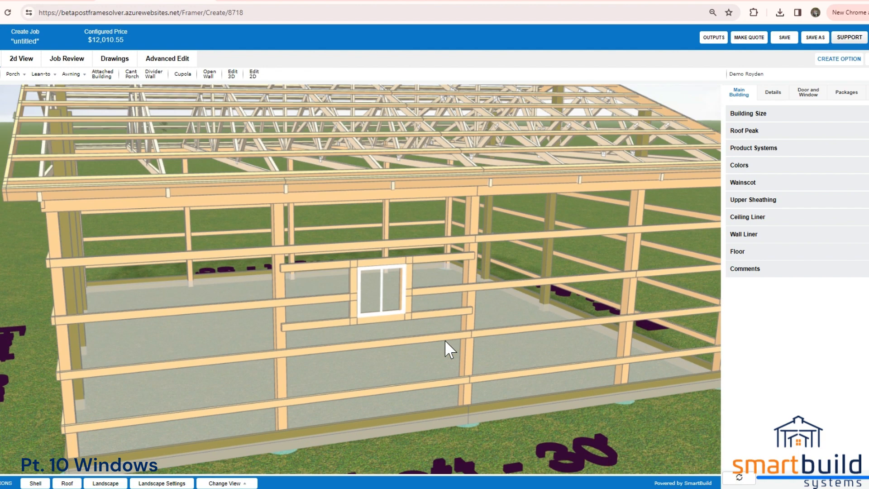
scroll(444, 339, "down", 5)
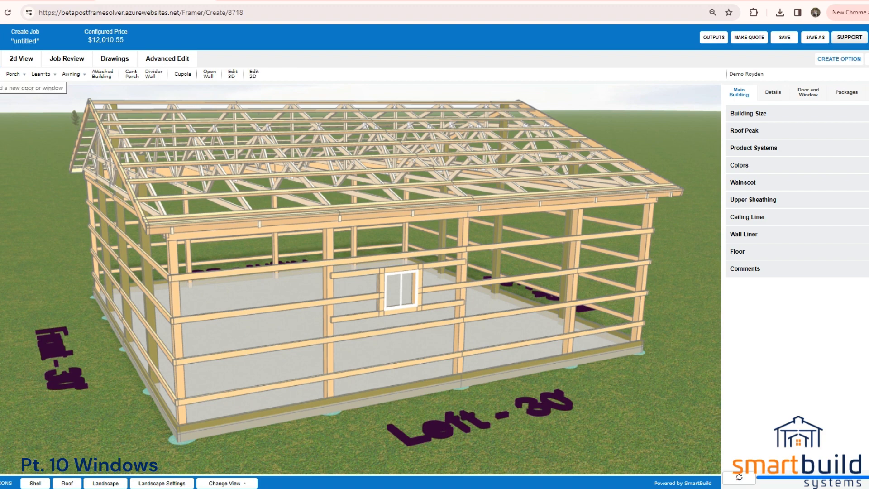
Step: Try adding a Double Hung window using the 28"x 36" Pella 250 Series opening with grids in white
left_click(0, 74)
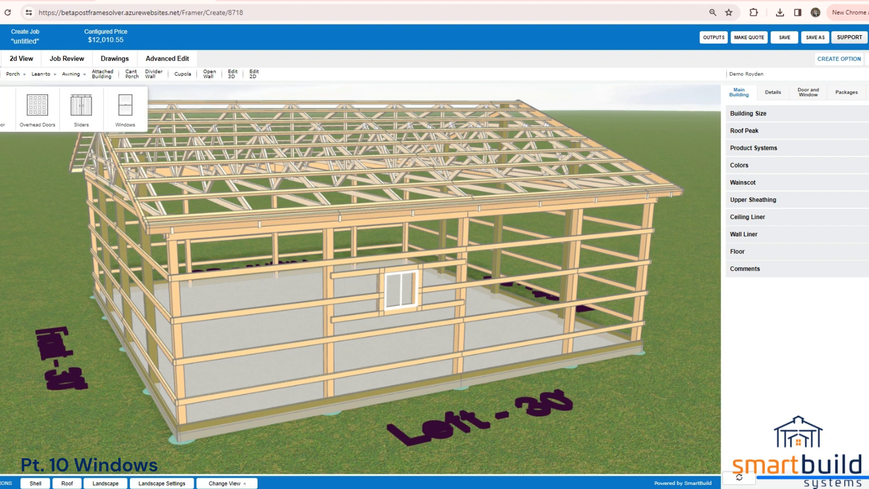
left_click(126, 103)
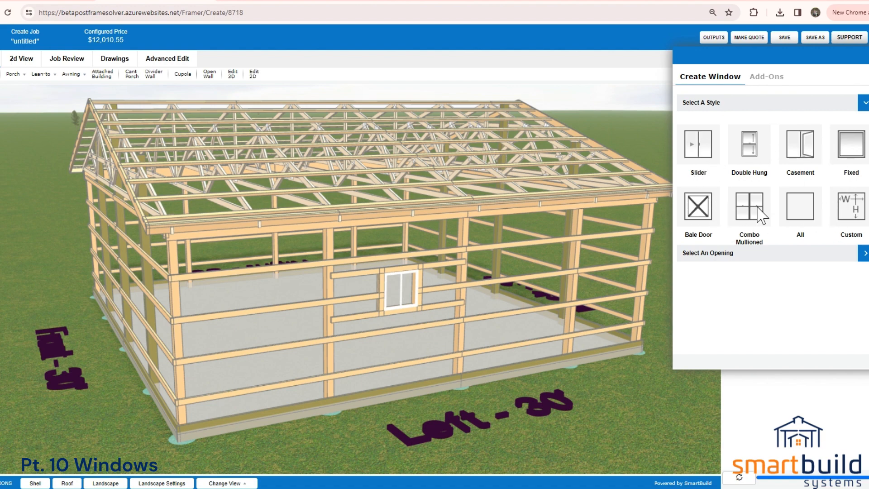
left_click(753, 158)
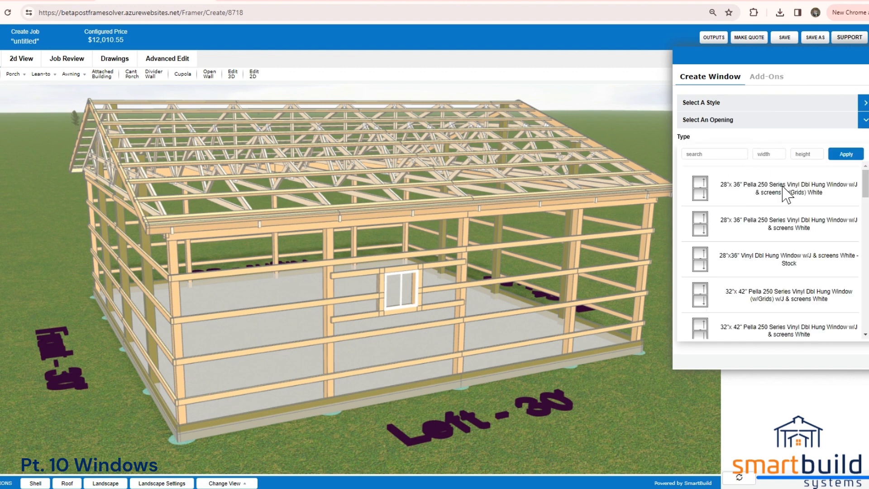
left_click(751, 194)
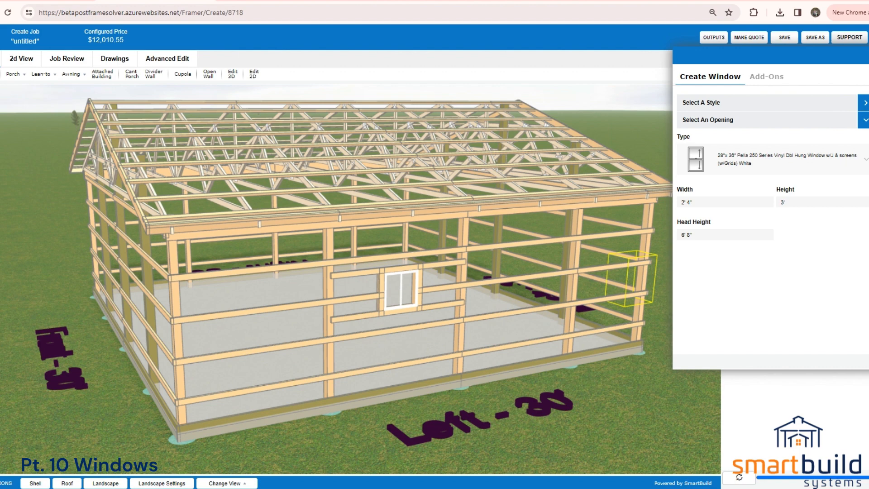
Step: Open the job's Window Post Framing settings and review the available Jamb Type options
left_click(808, 93)
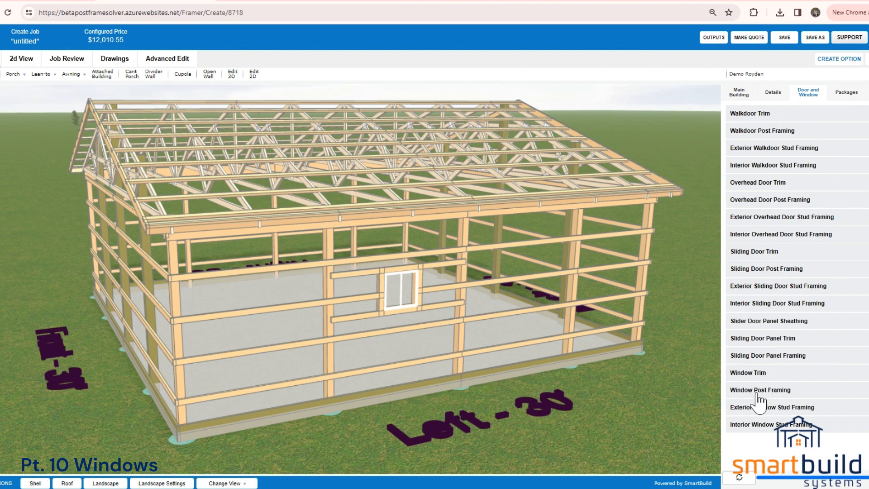
left_click(774, 393)
scroll(795, 285, "down", 5)
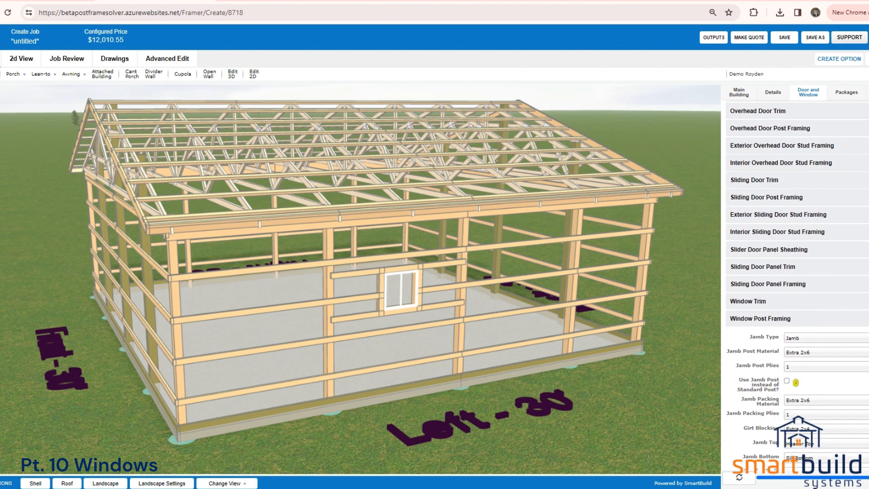
scroll(801, 200, "down", 2)
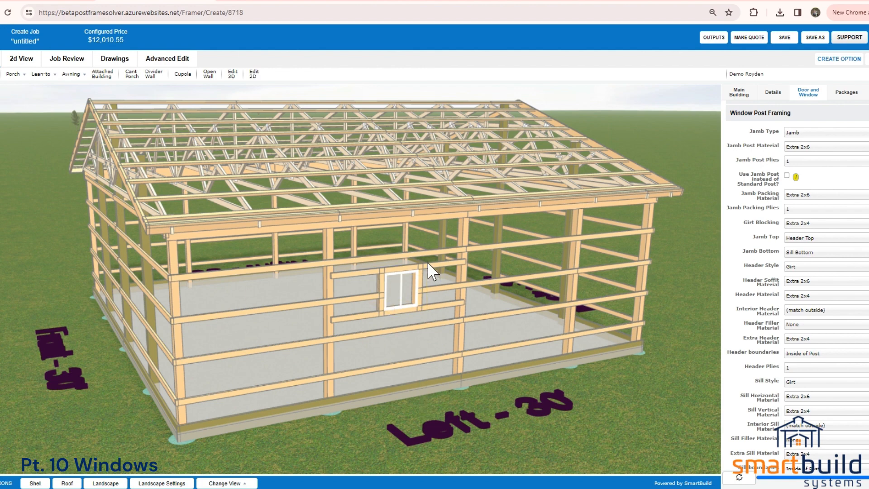
left_click(795, 135)
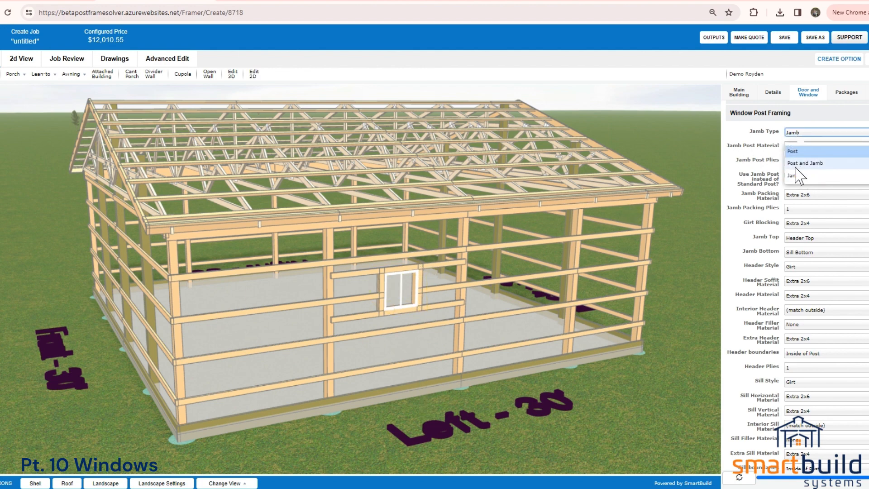
left_click(775, 147)
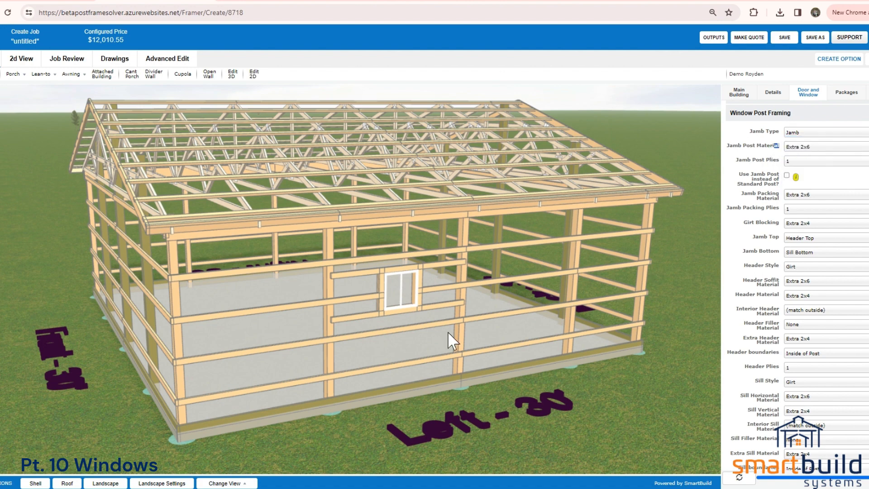
left_click(751, 175)
Step: Examine the window's jamb framing in 3D from the gable end and from outside the wall
left_click_drag(502, 353, 665, 351)
scroll(582, 256, "up", 5)
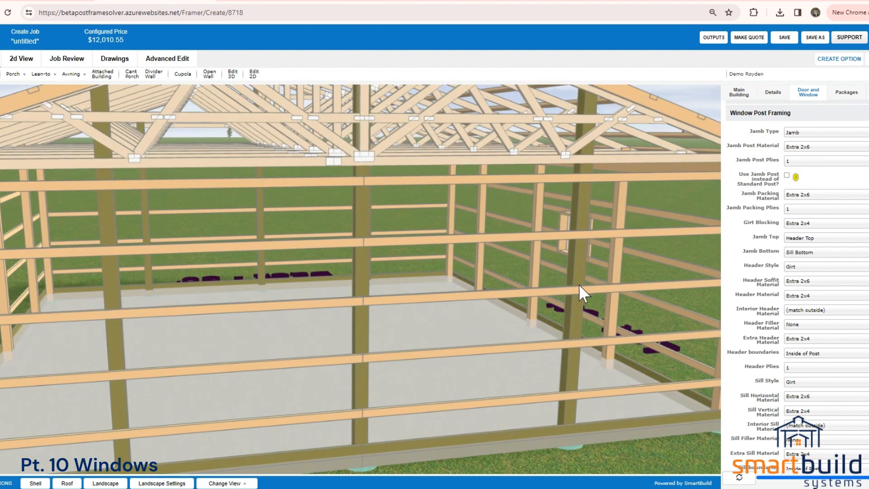
left_click_drag(579, 284, 615, 225)
left_click(591, 254)
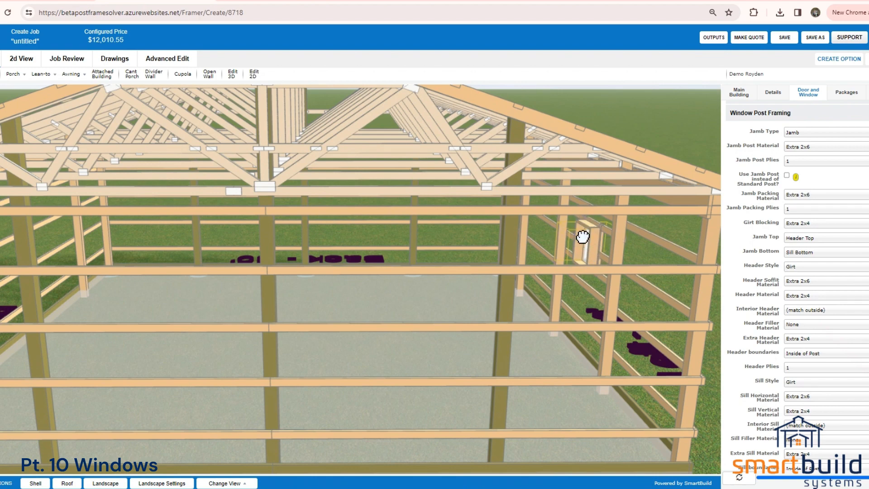
left_click_drag(653, 339, 554, 331)
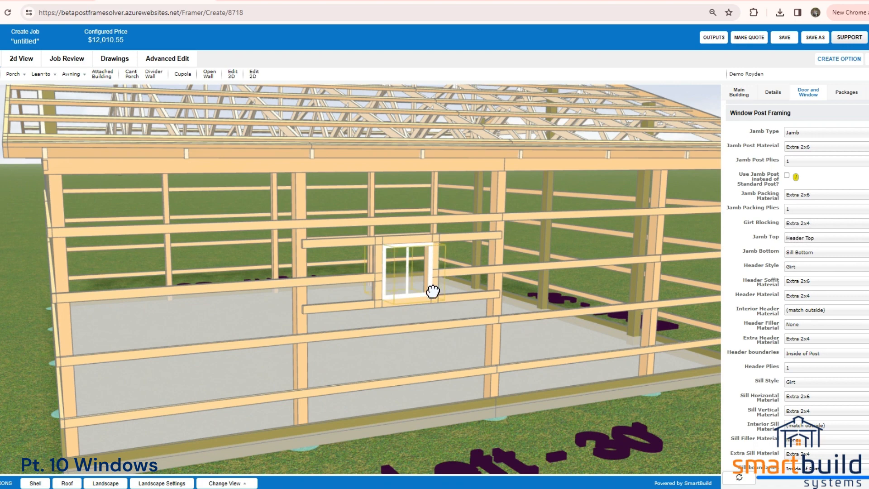
left_click_drag(376, 328, 411, 341)
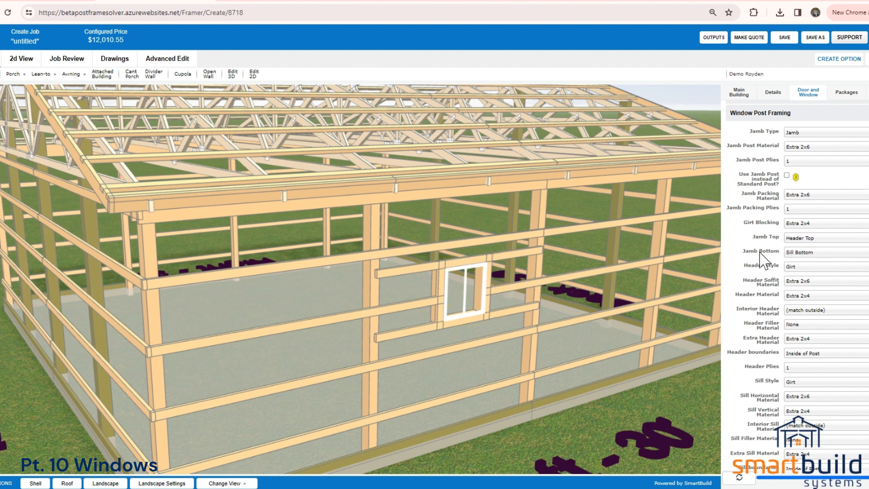
Step: Review the Jamb Top options and examine the window's jambs, header and sill up close
left_click(807, 239)
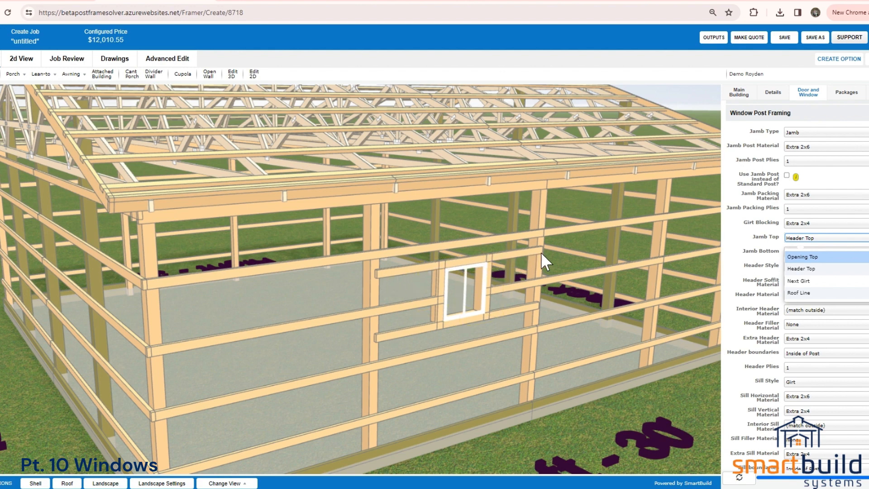
left_click(760, 257)
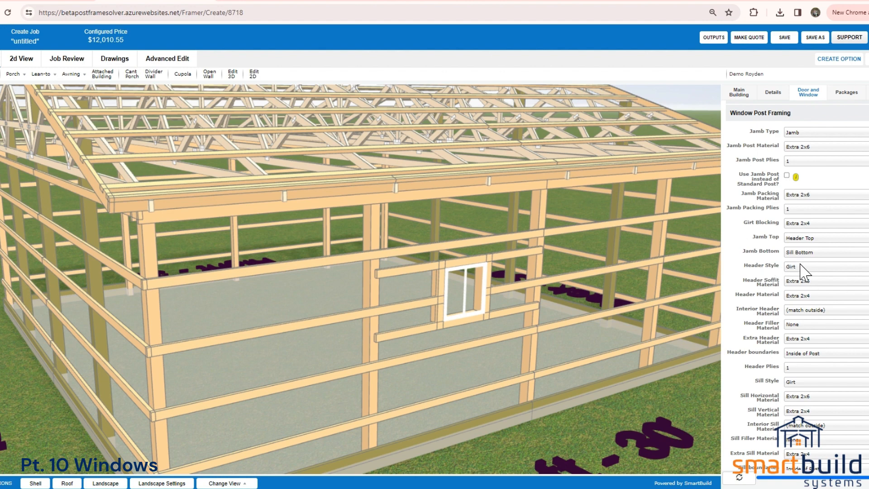
left_click_drag(549, 308, 484, 270)
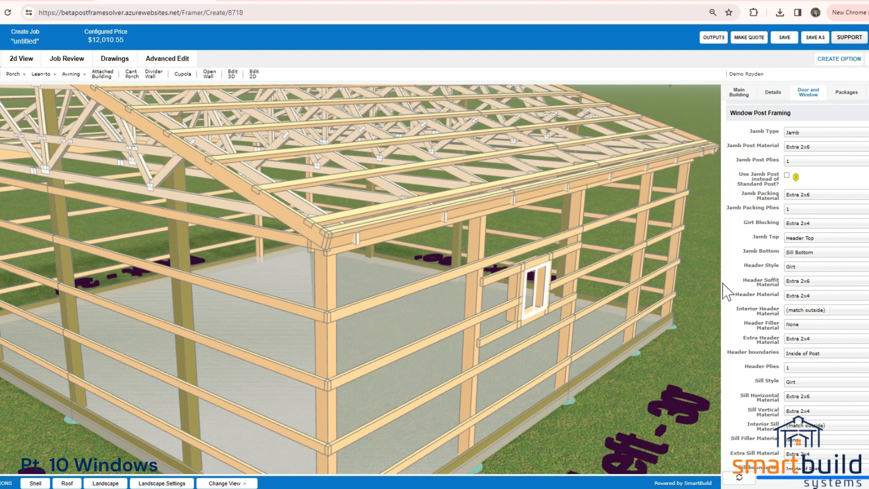
scroll(510, 370, "up", 10)
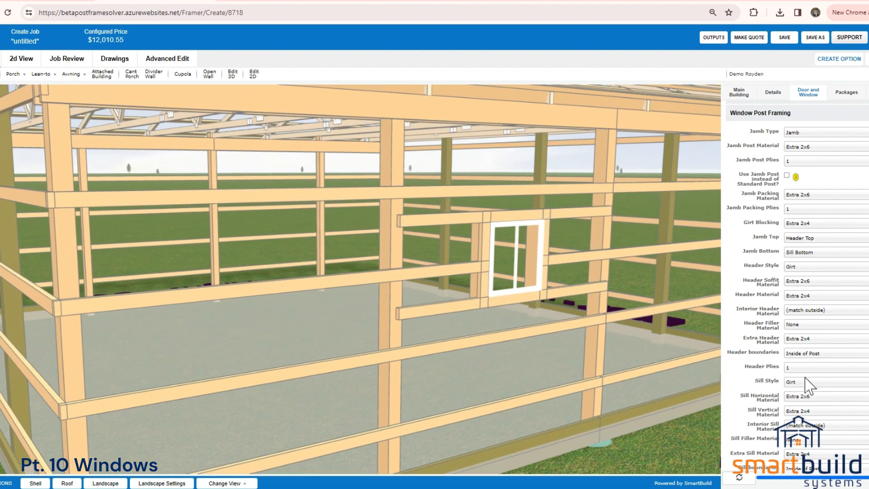
Step: Examine the window's header, sill and jamb framing in 3D from several angles outside the eave wall
left_click_drag(600, 296, 574, 346)
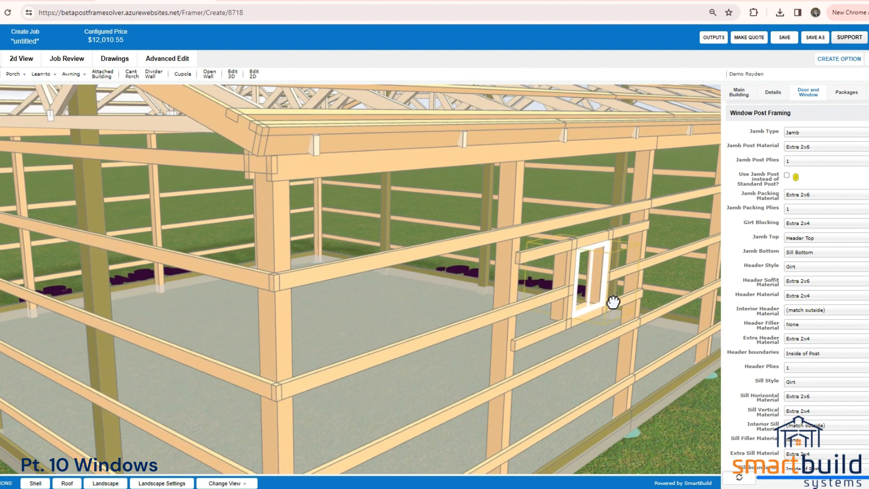
left_click_drag(516, 335, 472, 381)
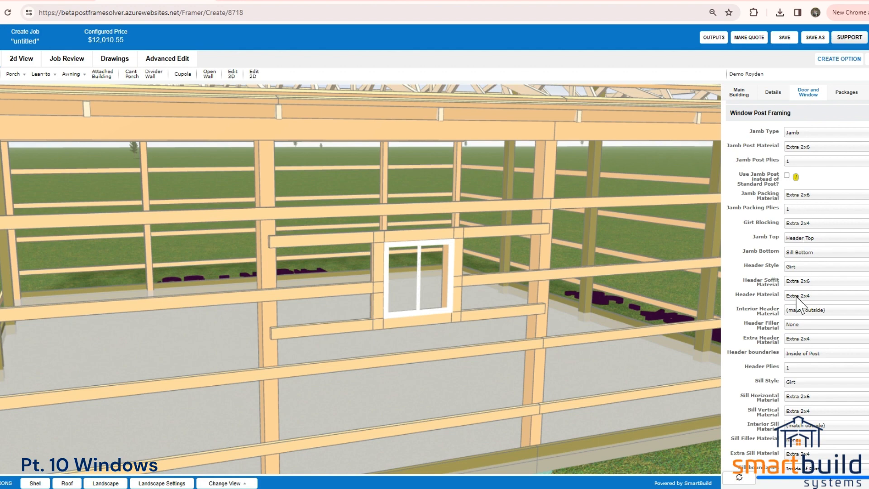
scroll(444, 374, "down", 3)
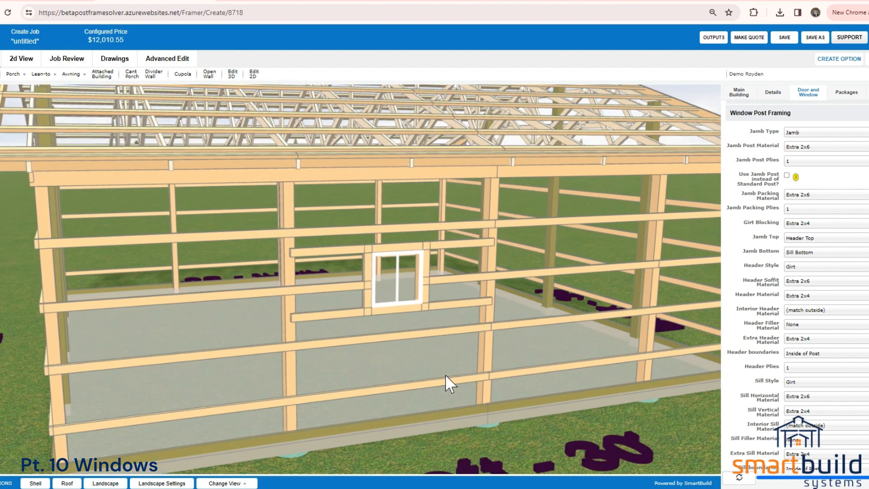
mouse_move(444, 374)
left_mouse_down()
mouse_move(460, 380)
mouse_move(429, 382)
left_mouse_up()
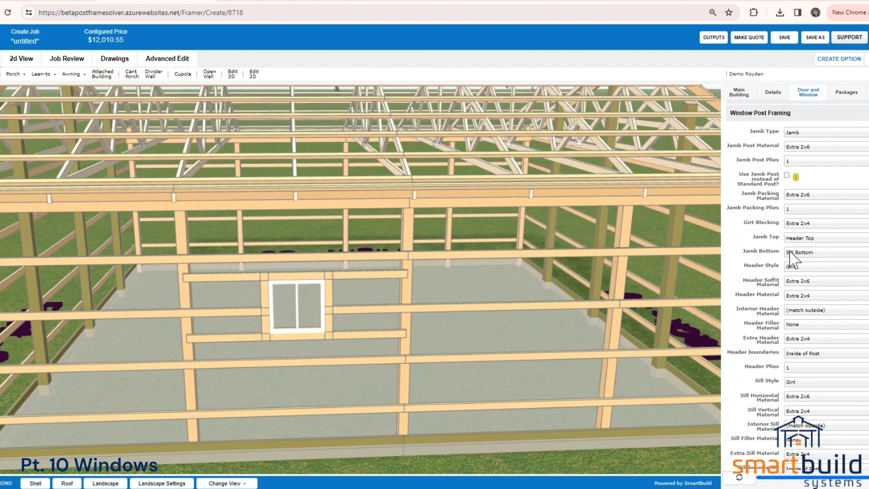
left_click_drag(518, 362, 543, 378)
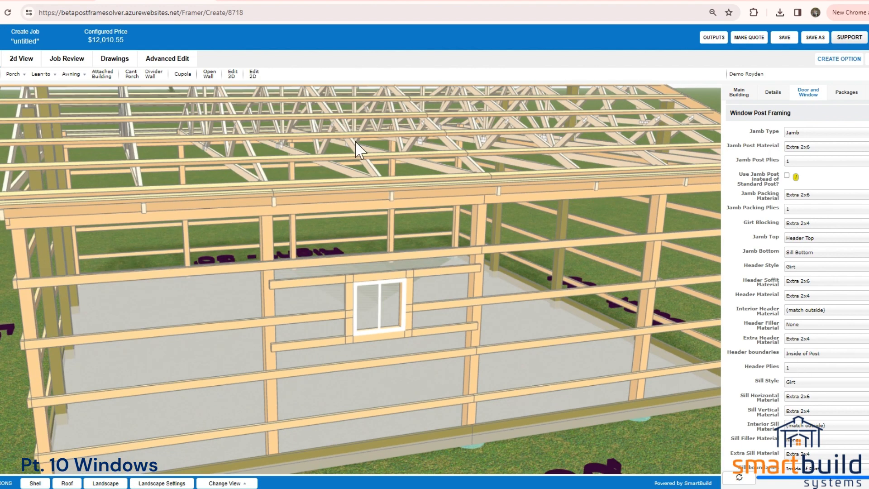
Step: Open the assembly drawing for wall EXT-1 from the wall layout drawing
left_click(104, 61)
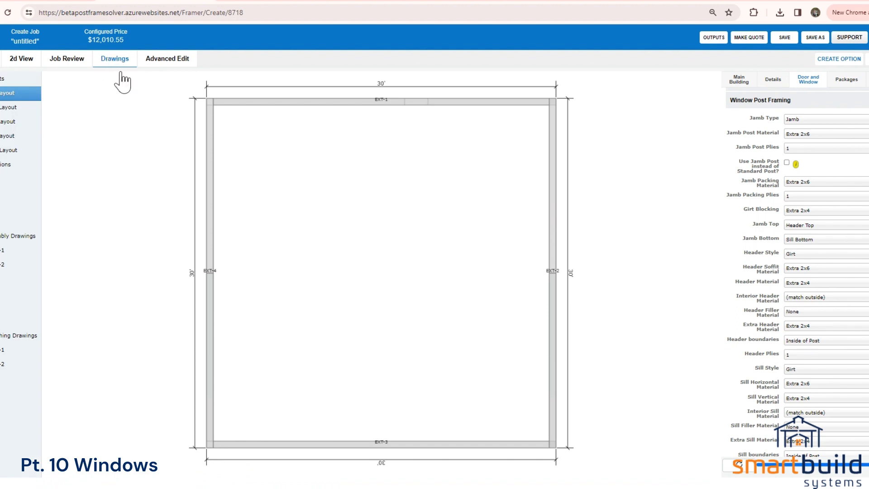
left_click(328, 223)
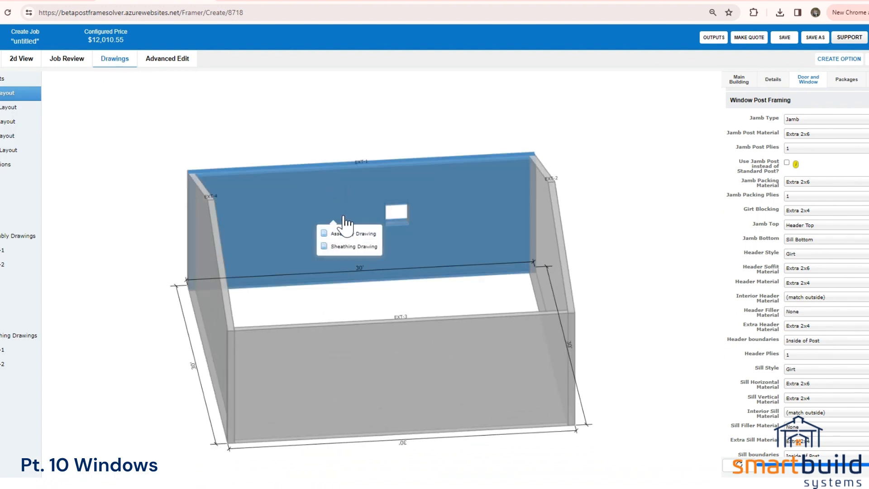
left_click(349, 233)
scroll(234, 259, "up", 4)
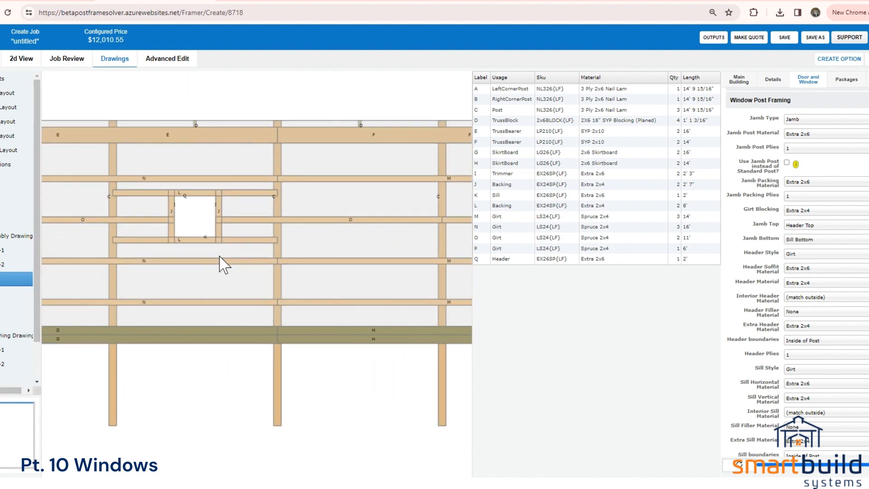
Step: Examine the window opening in the assembly drawing up close and highlight its 2' 7" Backing and its Sill from the material list
mouse_move(219, 257)
left_mouse_down()
mouse_move(250, 289)
mouse_move(361, 297)
mouse_move(377, 290)
left_mouse_up()
scroll(361, 187, "up", 2)
scroll(378, 192, "up", 1)
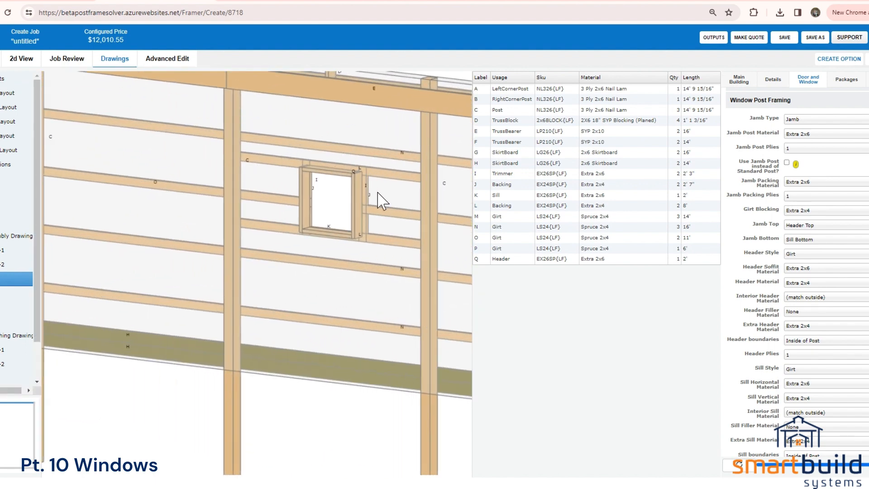
right_click_drag(378, 192, 340, 281)
scroll(394, 260, "up", 2)
mouse_move(334, 302)
left_mouse_down()
mouse_move(394, 260)
mouse_move(382, 275)
left_mouse_up()
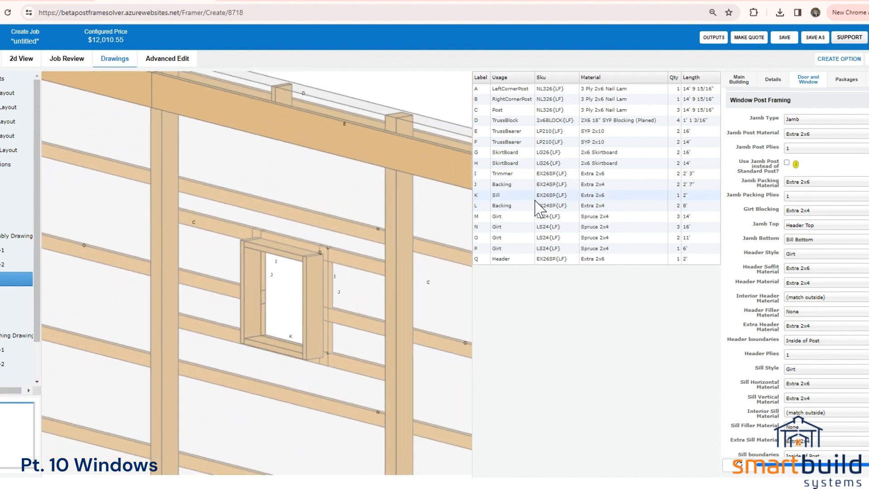
left_click(507, 184)
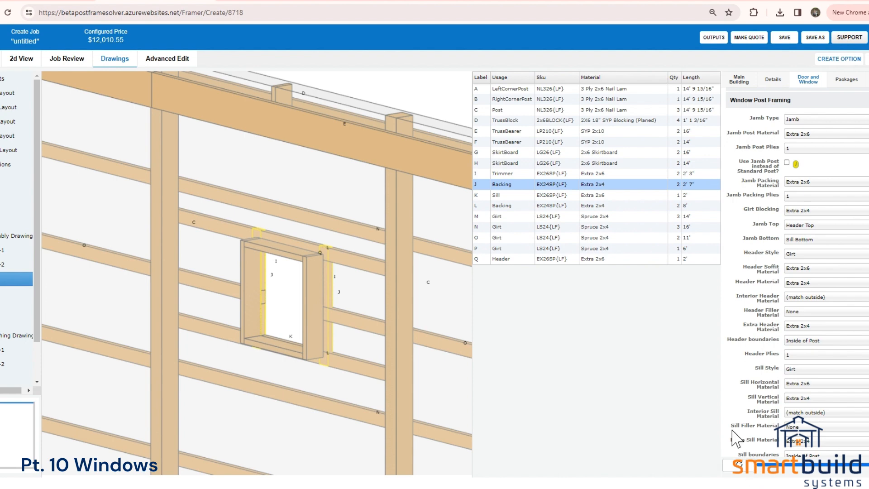
left_click(507, 195)
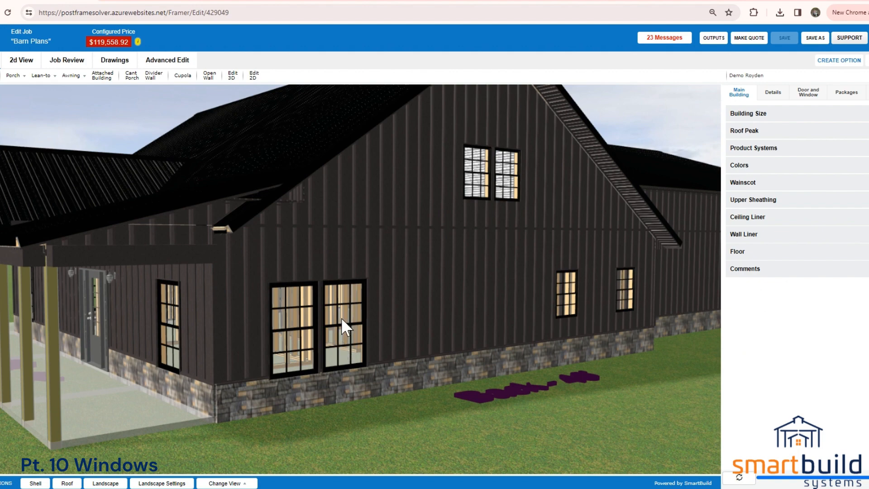
Step: Compare the windows on the Barn Plans building with the Setup Wizard's window list and the 3624DHW window's edit page
scroll(327, 338, "down", 3)
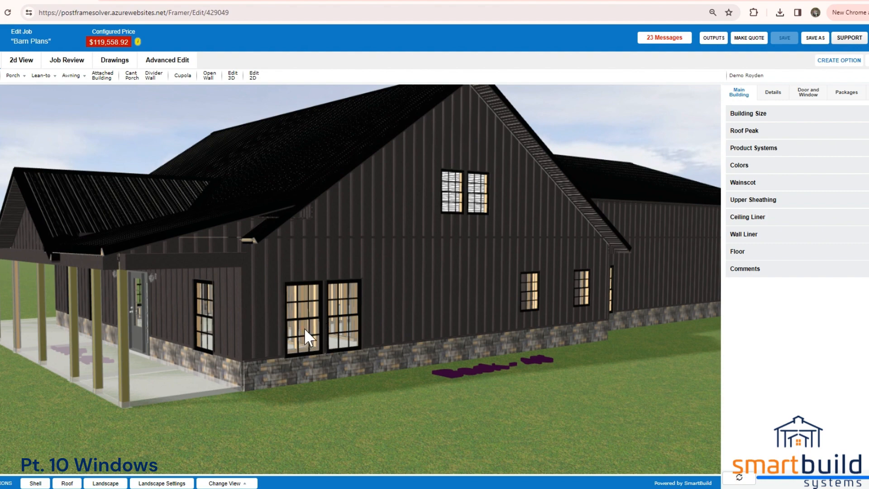
left_click(266, 4)
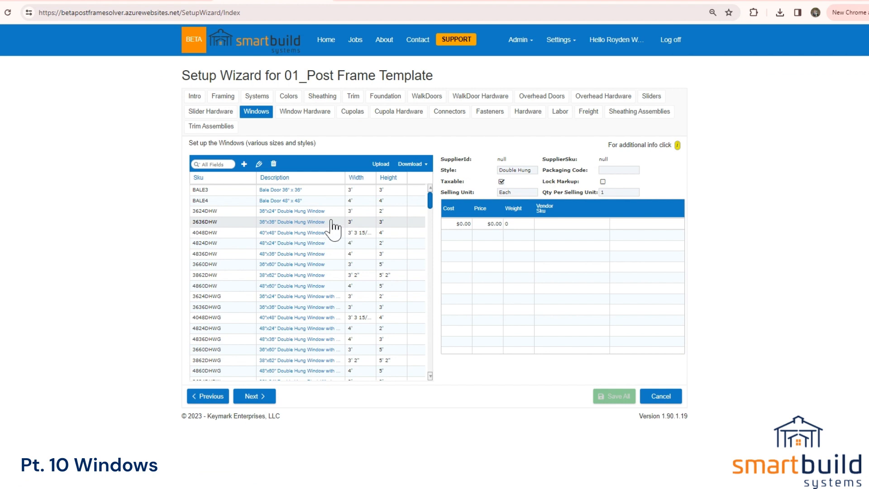
left_click(410, 4)
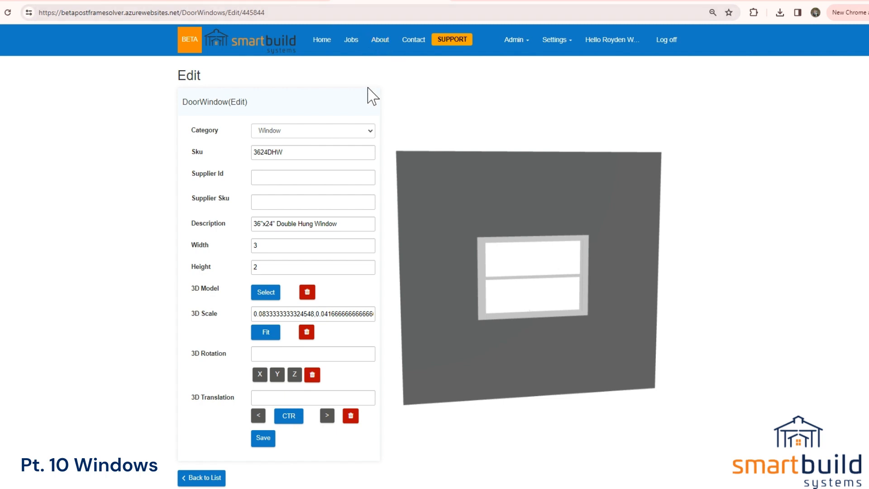
left_click(181, 1)
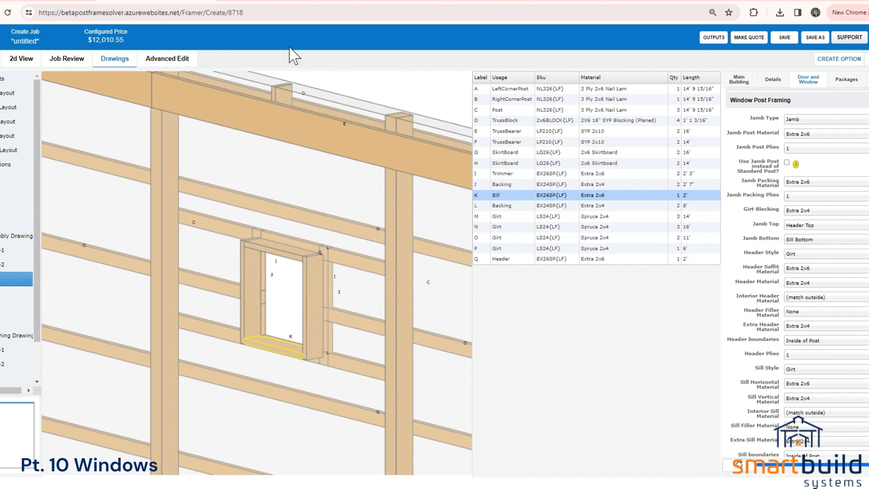
left_click(362, 2)
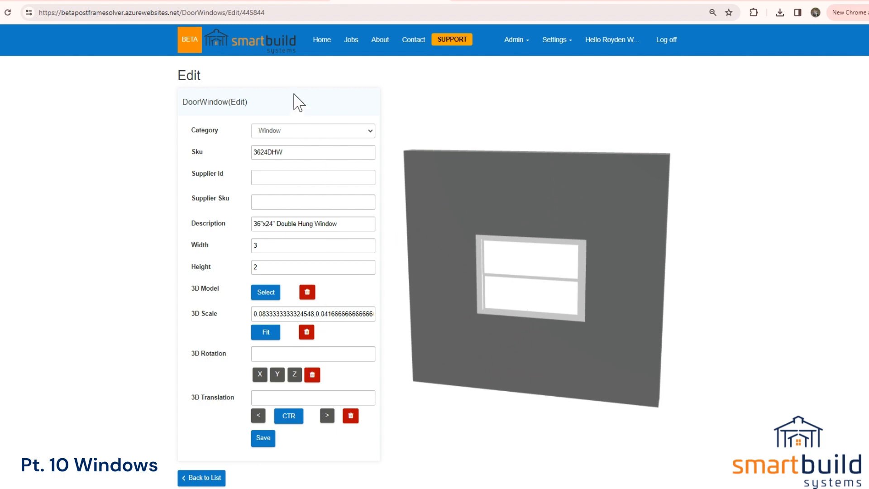
Step: Open the Window Hardware setup in the Setup Wizard, review the fields for a new hardware item, and cancel the entry
left_click(273, 3)
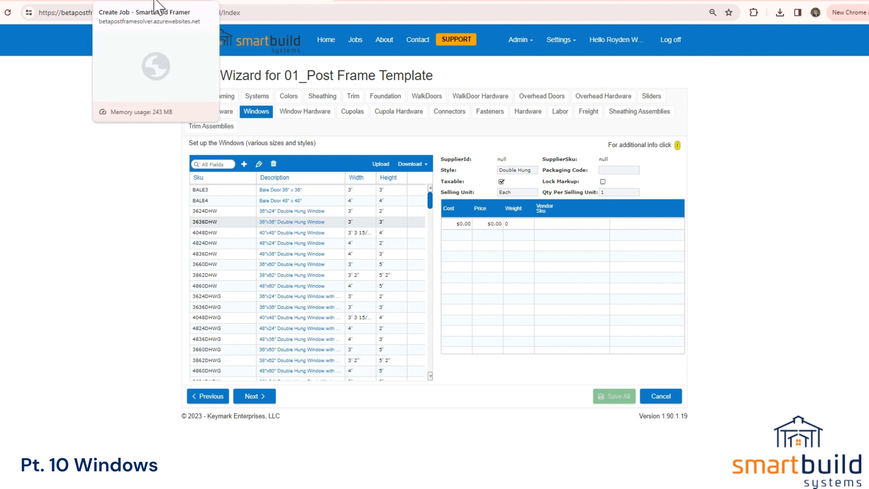
left_click(295, 128)
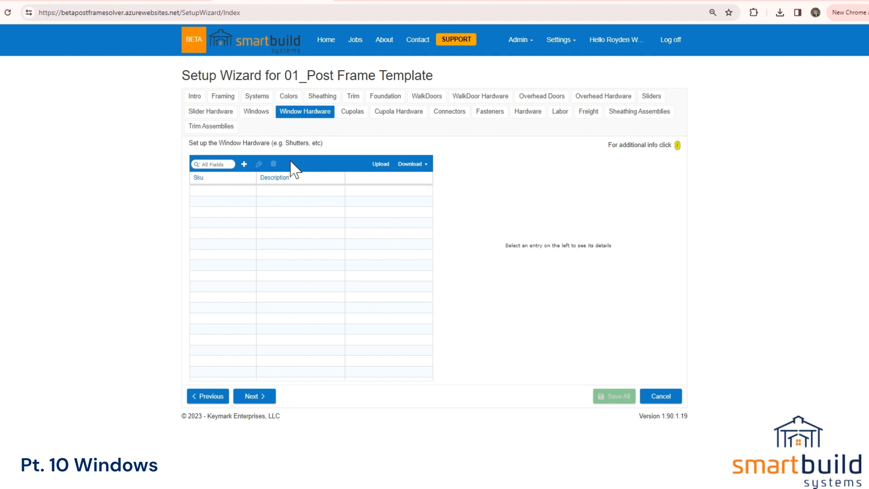
left_click(244, 165)
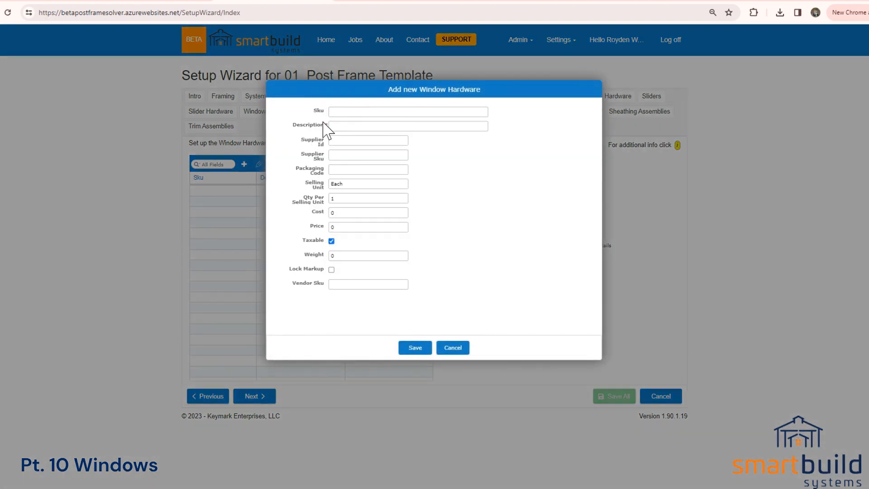
left_click(347, 109)
left_click(340, 126)
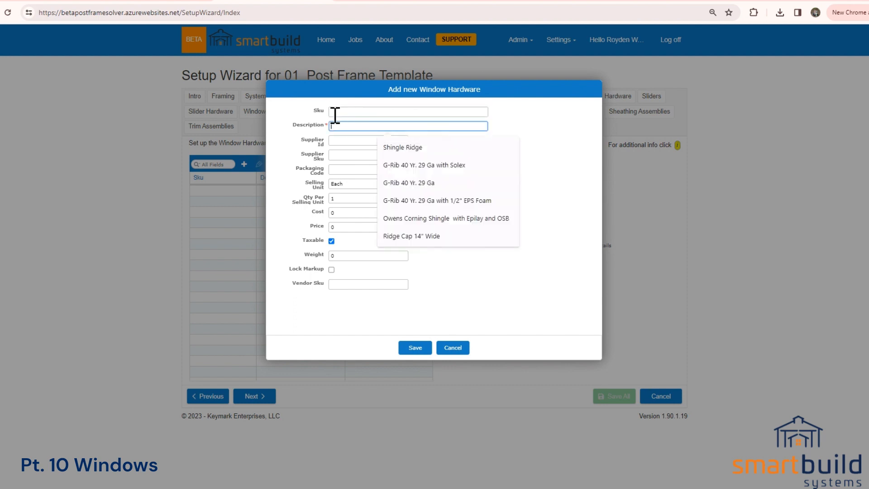
left_click(451, 349)
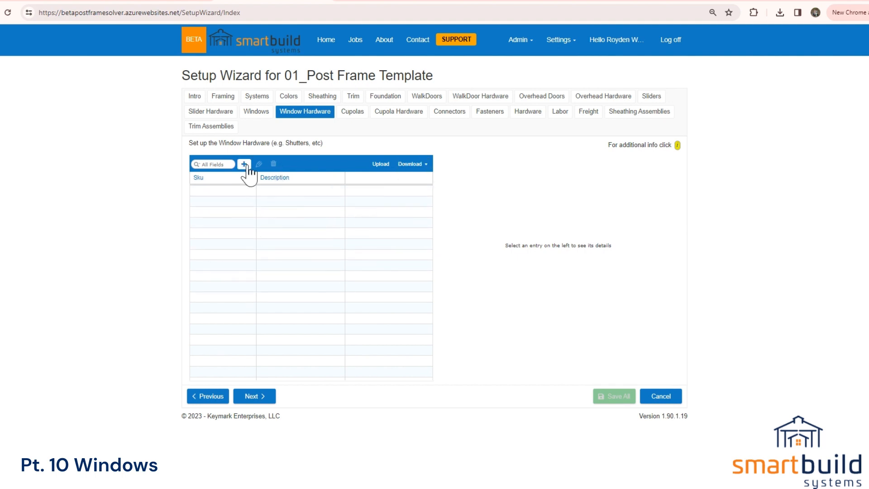
left_click_drag(310, 144, 287, 145)
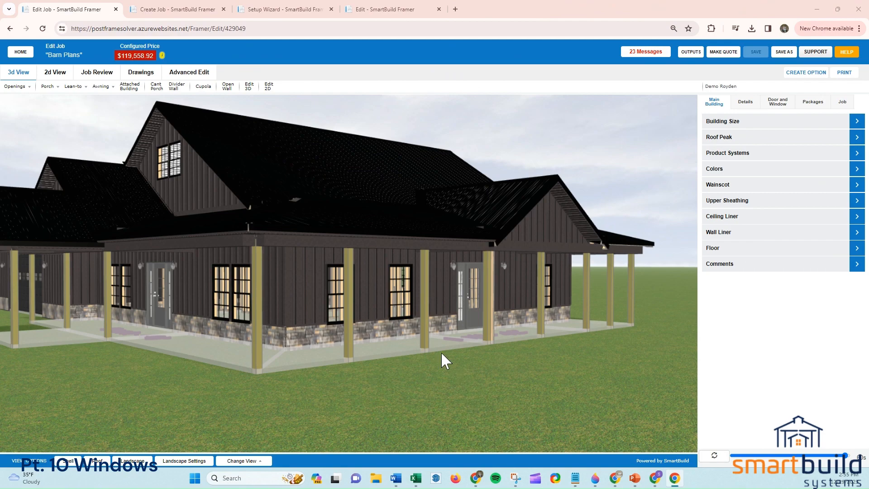
Step: Examine the windows and entry doors along the Barn Plans building's porch in 3D
scroll(441, 353, "up", 2)
left_click_drag(501, 401, 399, 405)
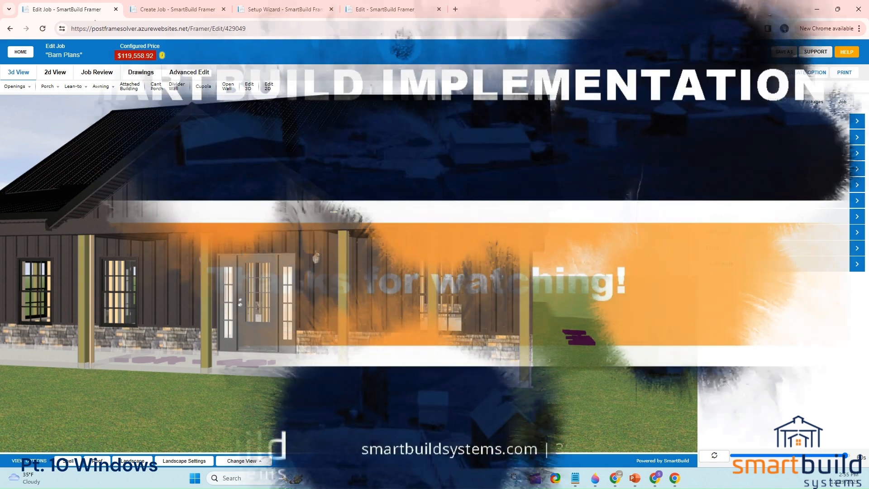